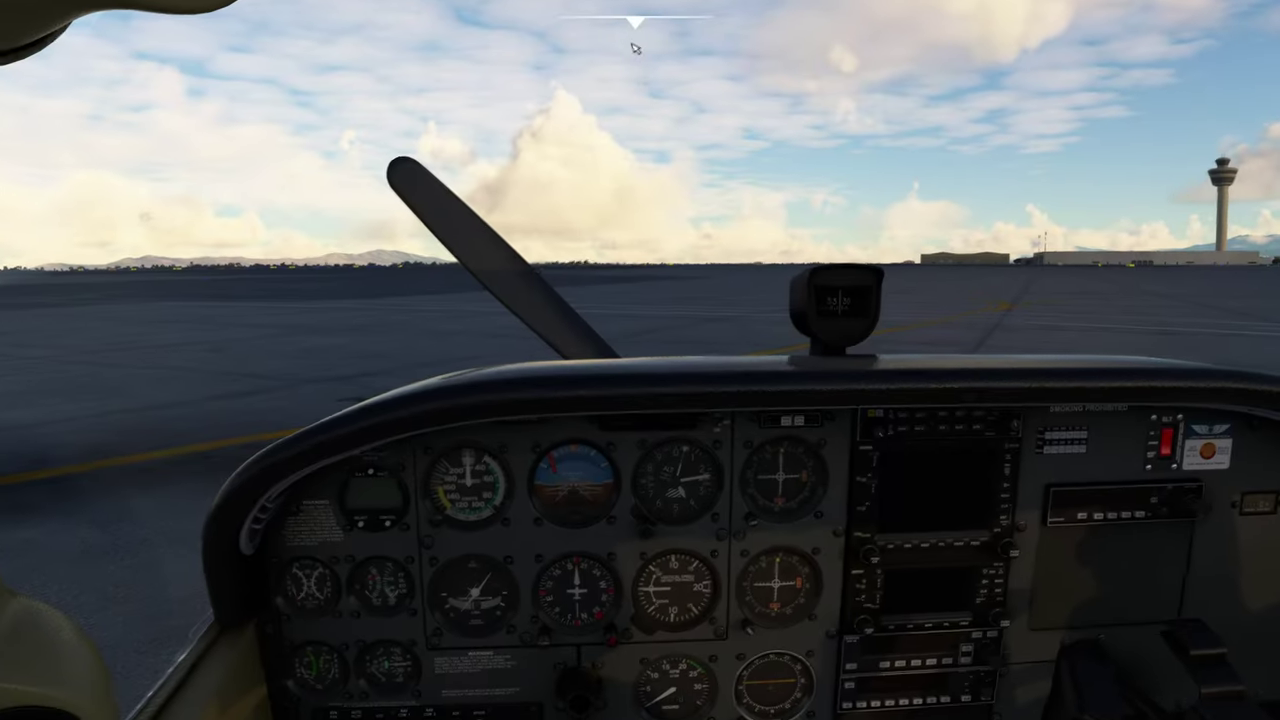
Open the SKY4SIM NG tablet from the MSFS toolbar and dock it into the view.
mouse_move(636, 43)
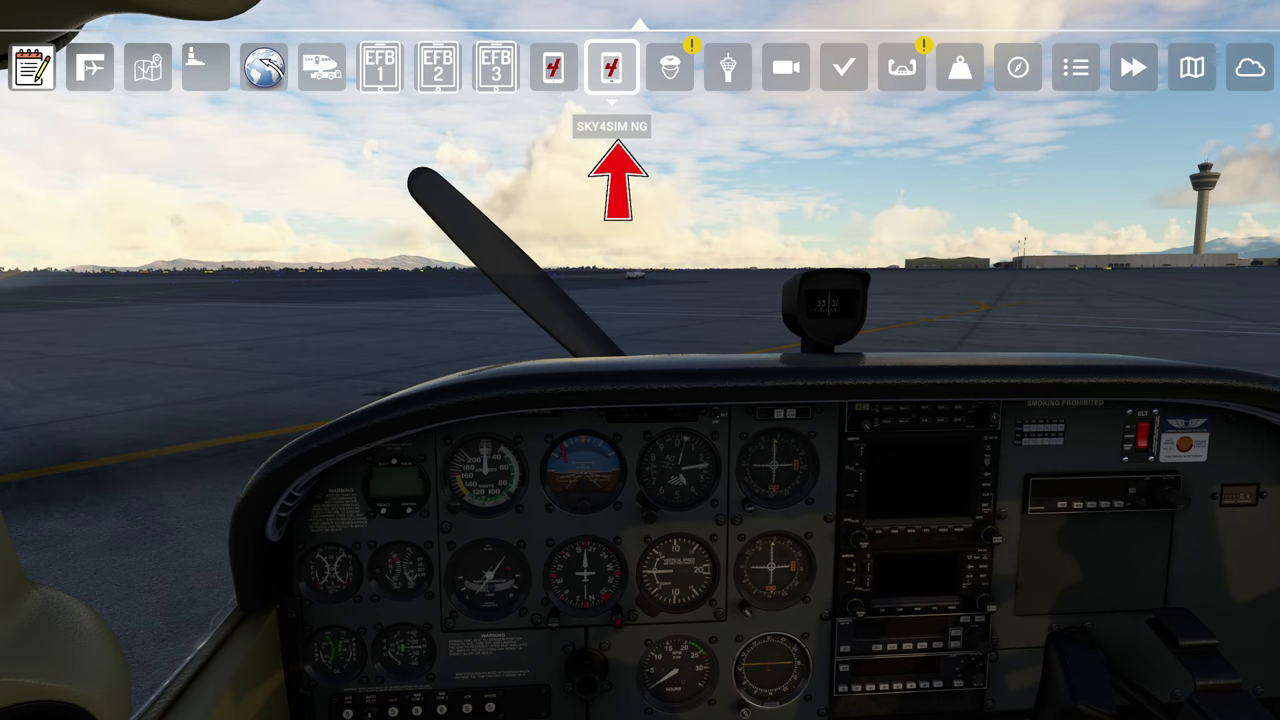
left_click(611, 67)
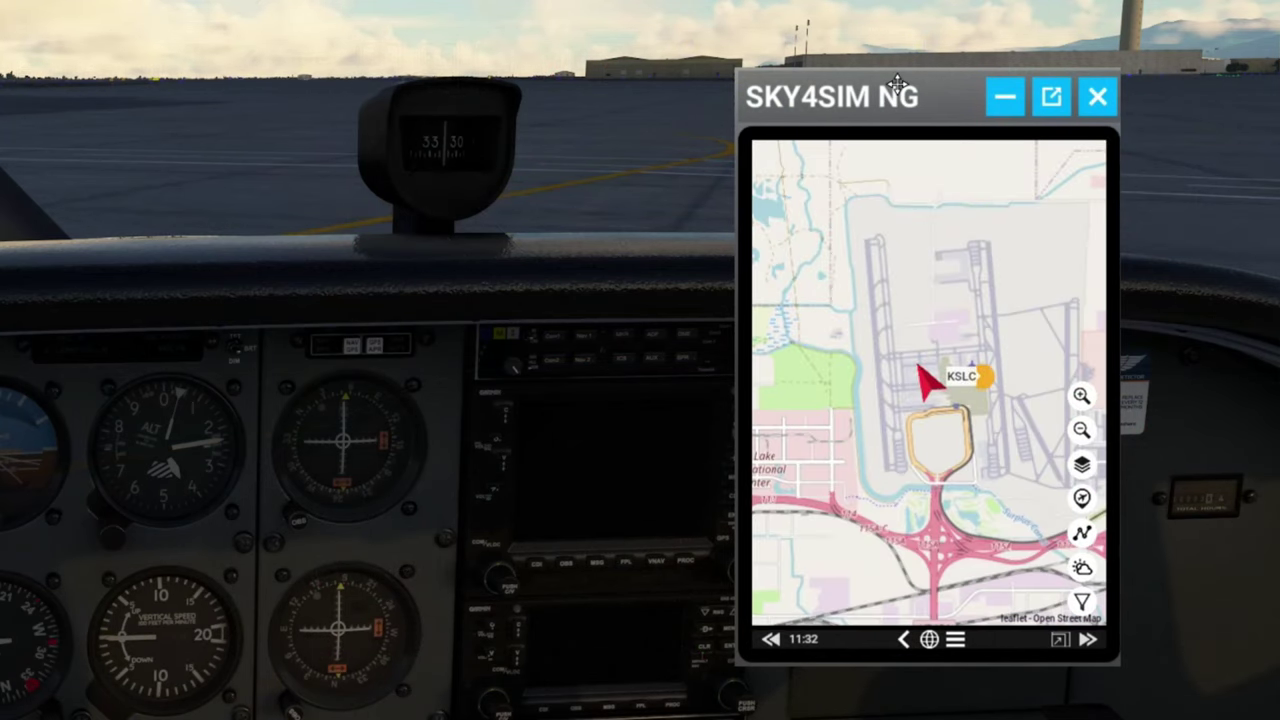
left_click(1060, 642)
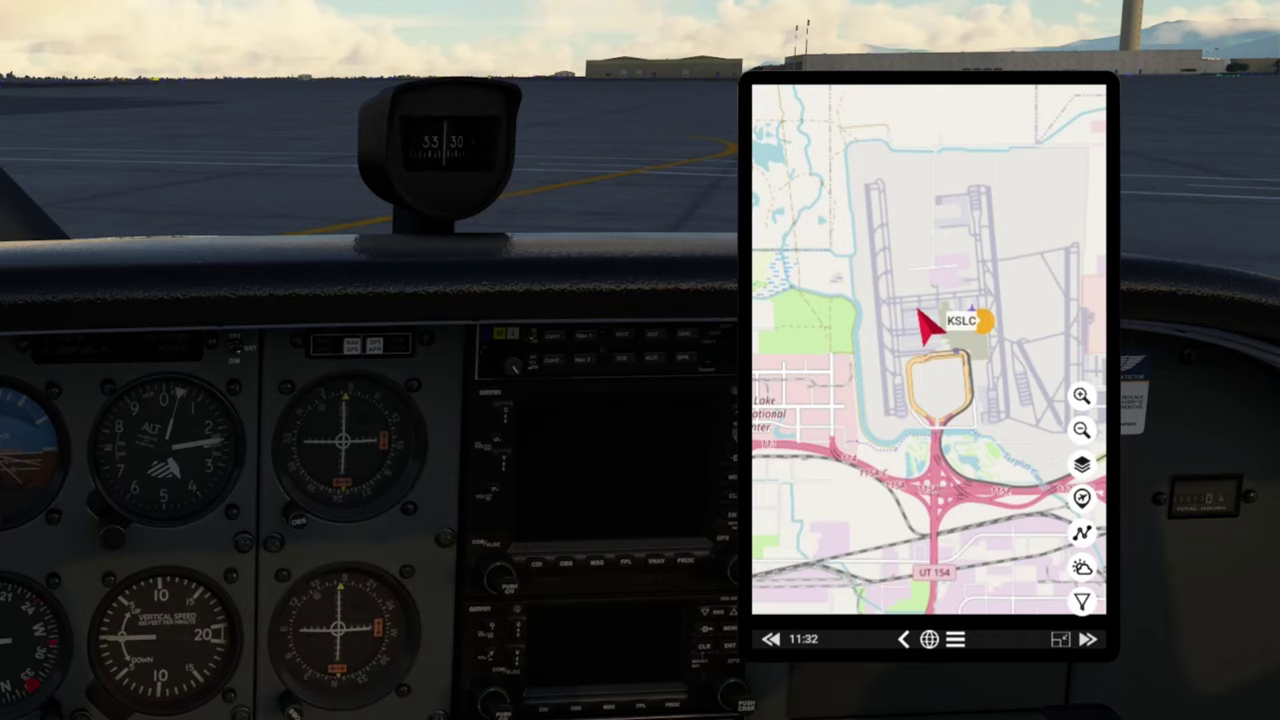
Undock the tablet, move it right and down, re-dock it and stretch it to full height.
left_click(1062, 644)
left_click_drag(897, 100, 974, 133)
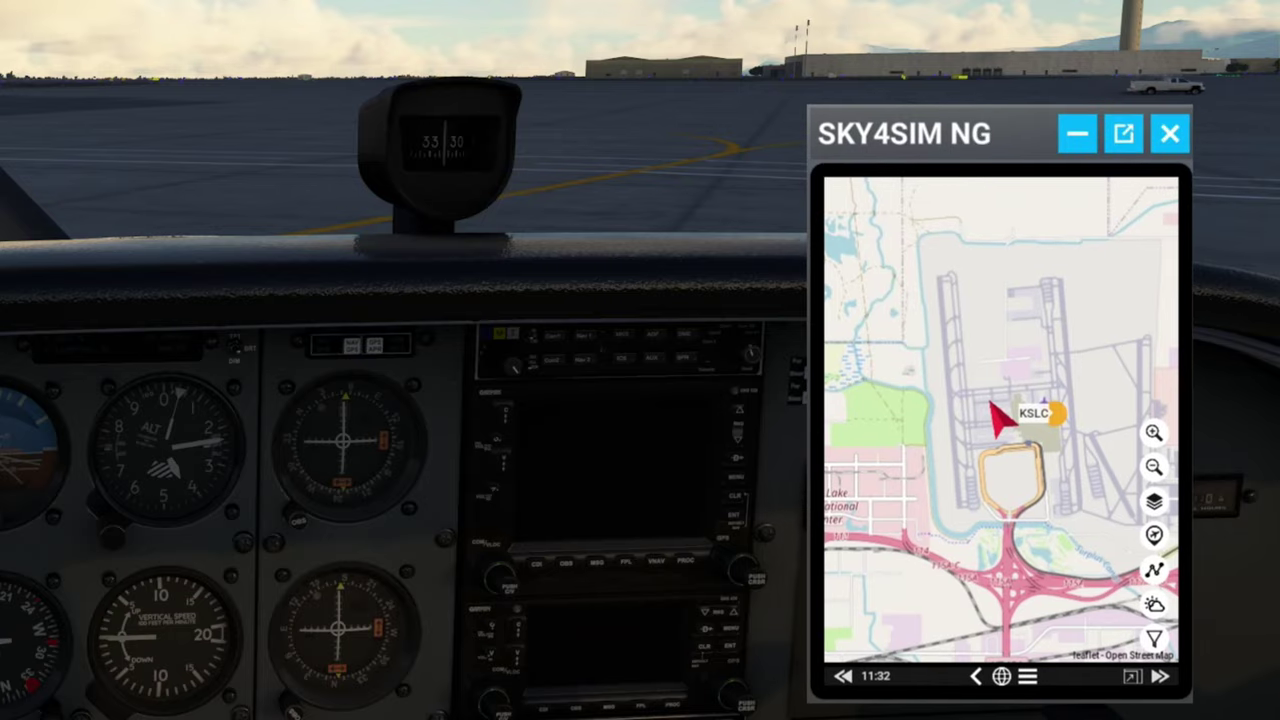
left_click(1135, 680)
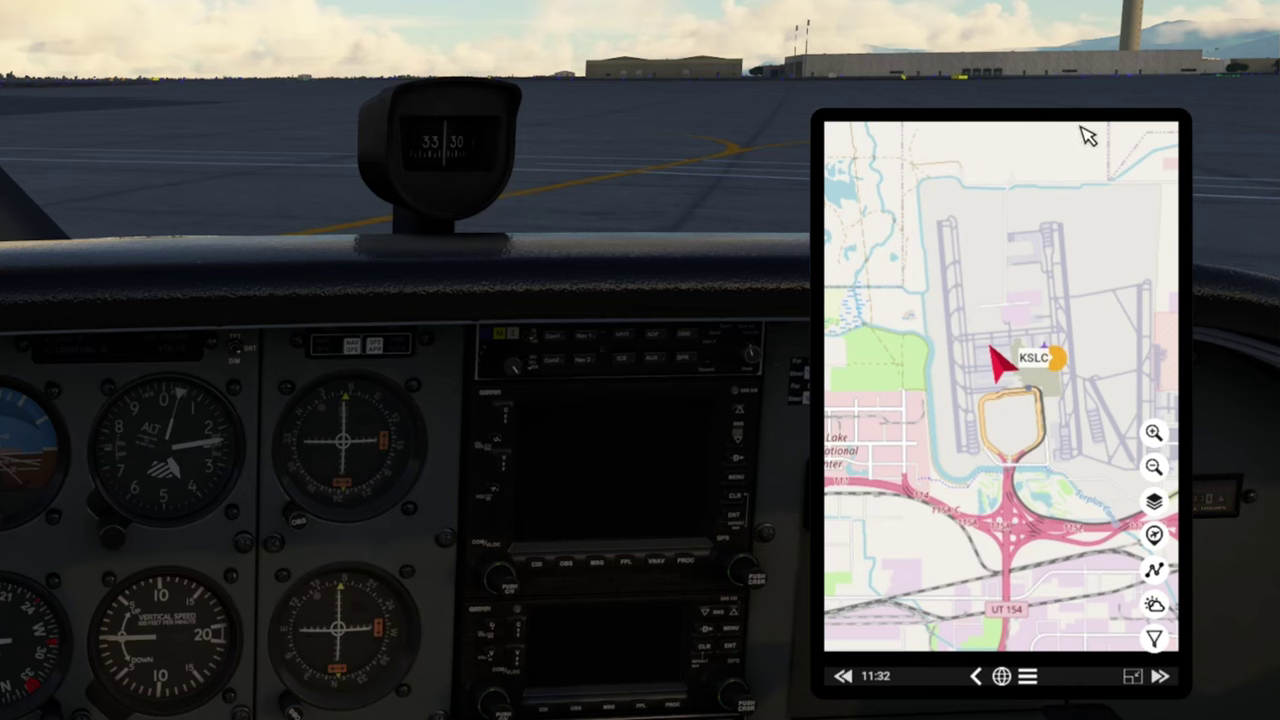
left_click_drag(1154, 112, 1154, 86)
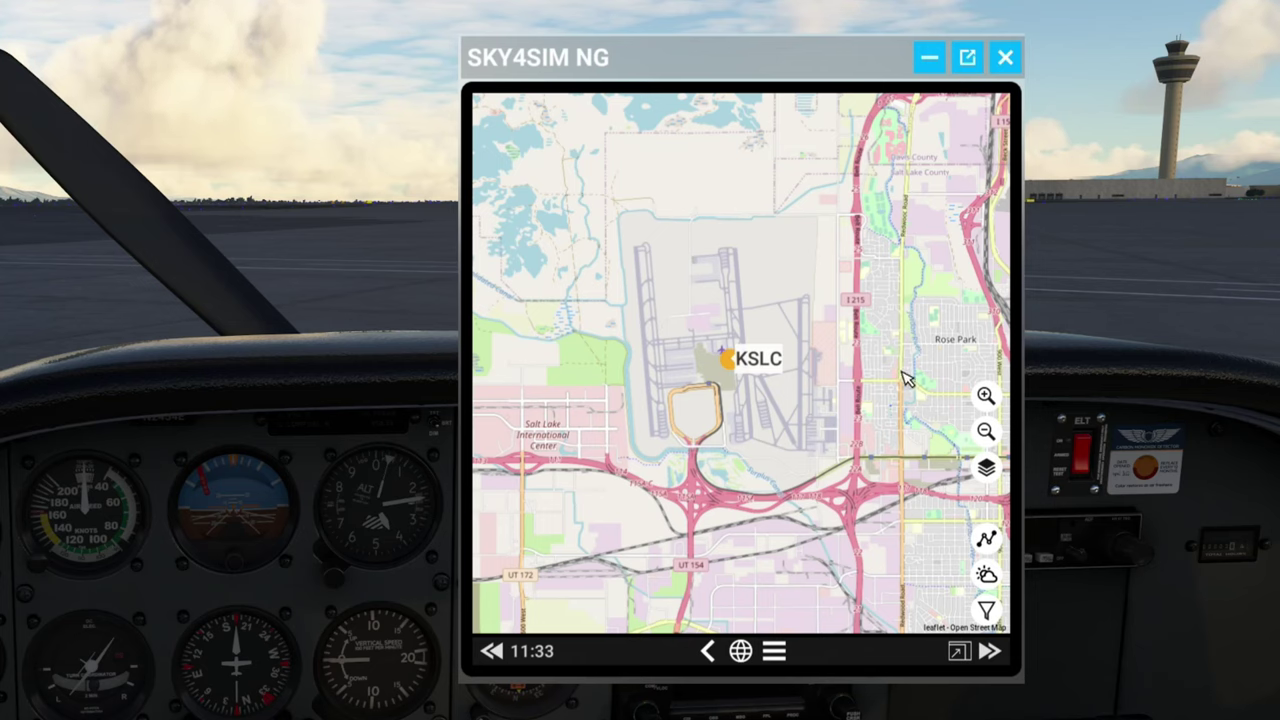
Try the map background layers and the custom flight plan tools, closing each afterwards.
left_click(994, 466)
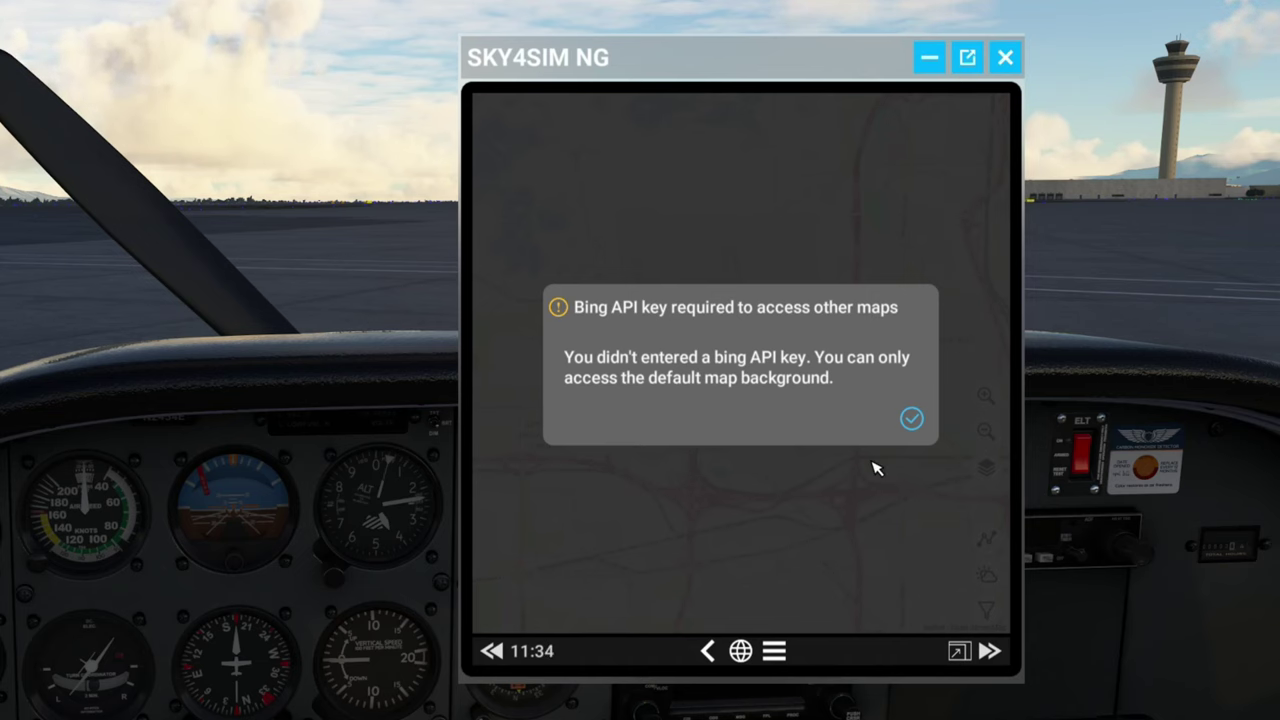
left_click(911, 418)
left_click(987, 539)
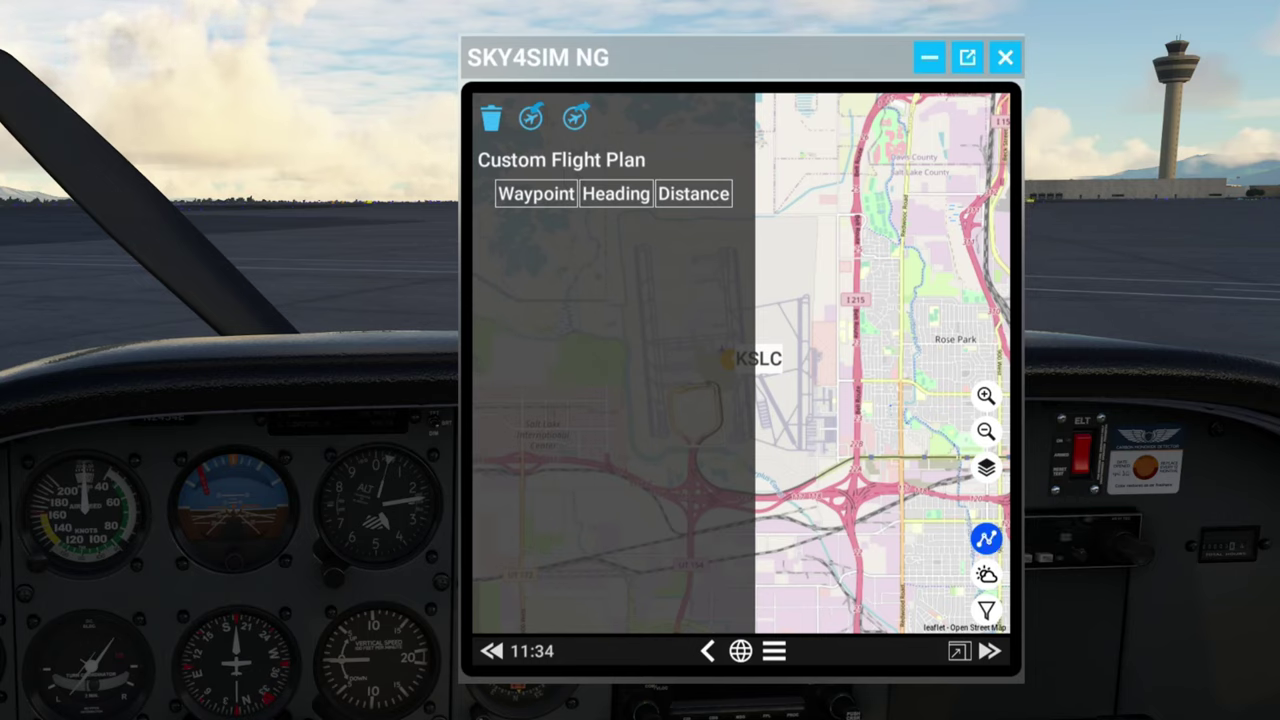
left_click(880, 420)
Show the weather readings and map filters, then zoom out and pan to include KBTF.
left_click(986, 574)
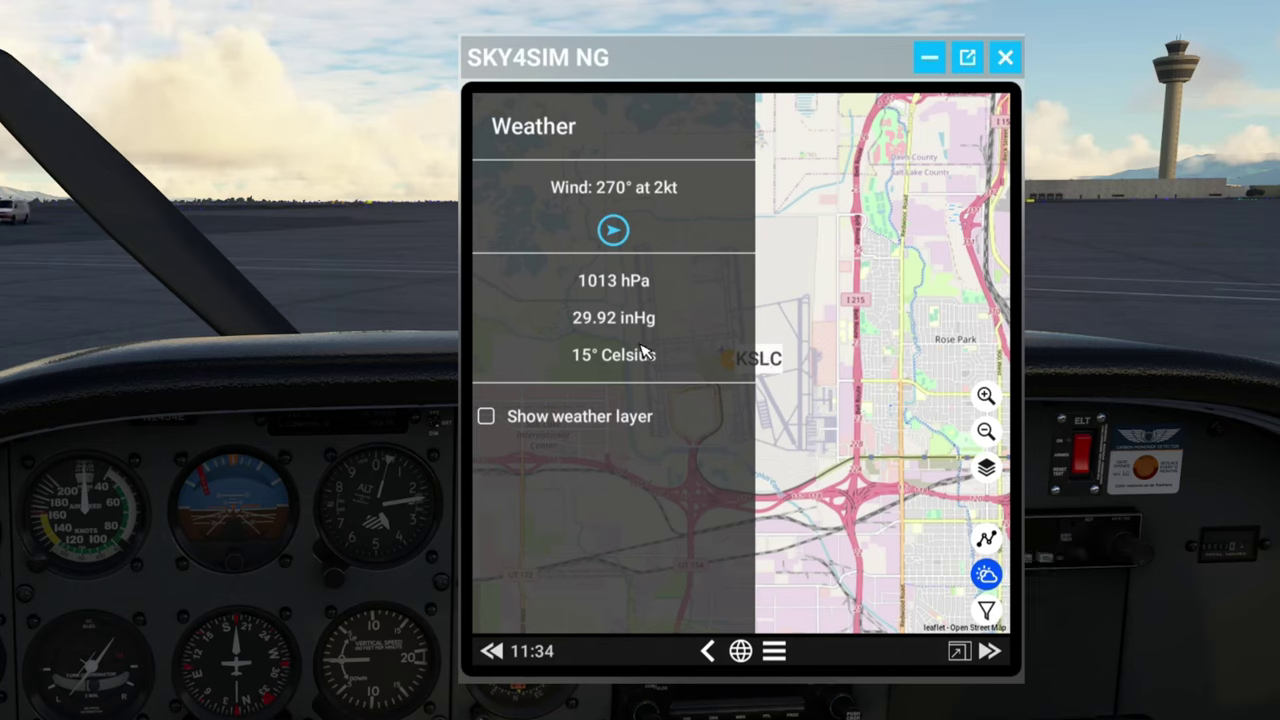
left_click(986, 610)
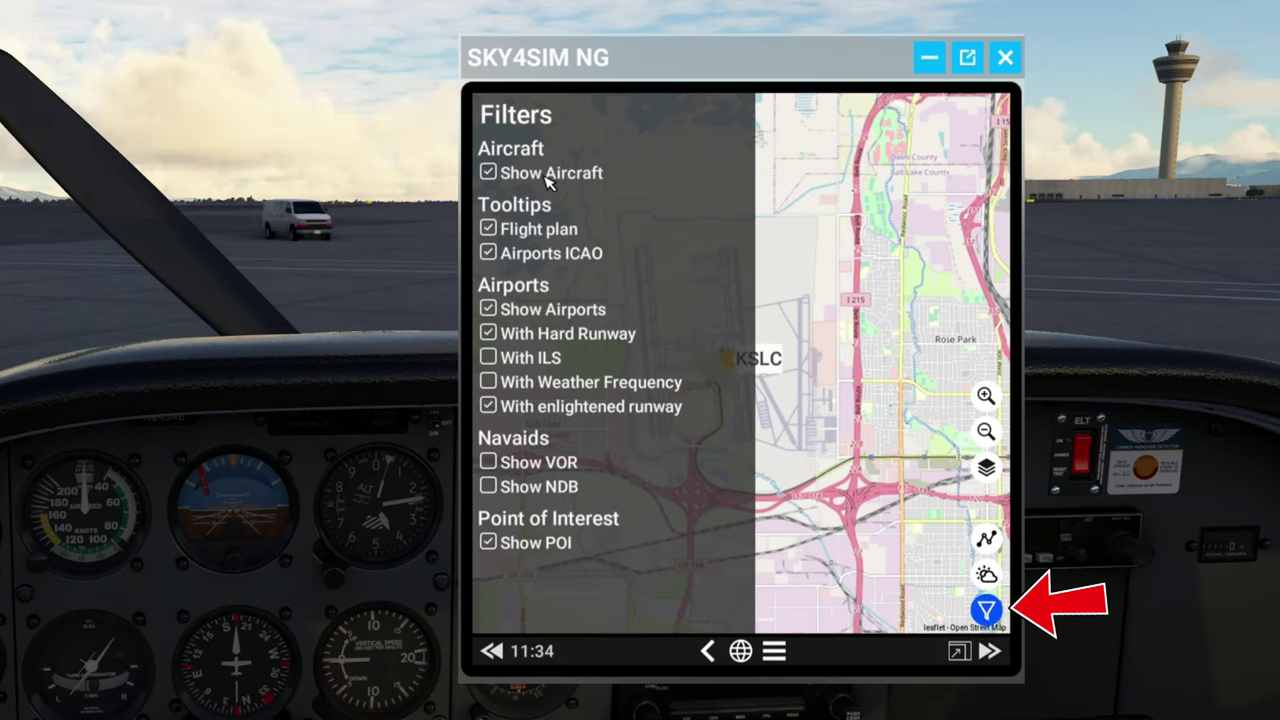
scroll(748, 462, "down", 1)
left_click_drag(748, 462, 683, 455)
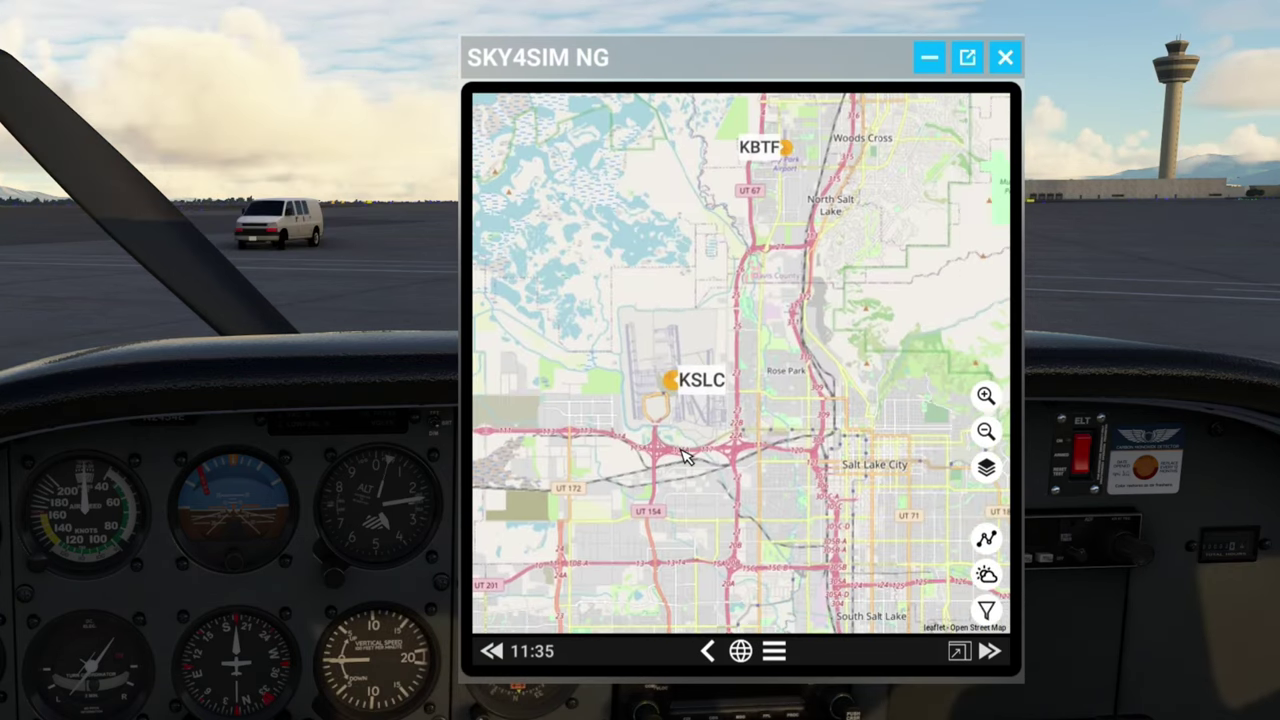
Open the full KSLC airport information page from its map marker popup.
left_click(673, 382)
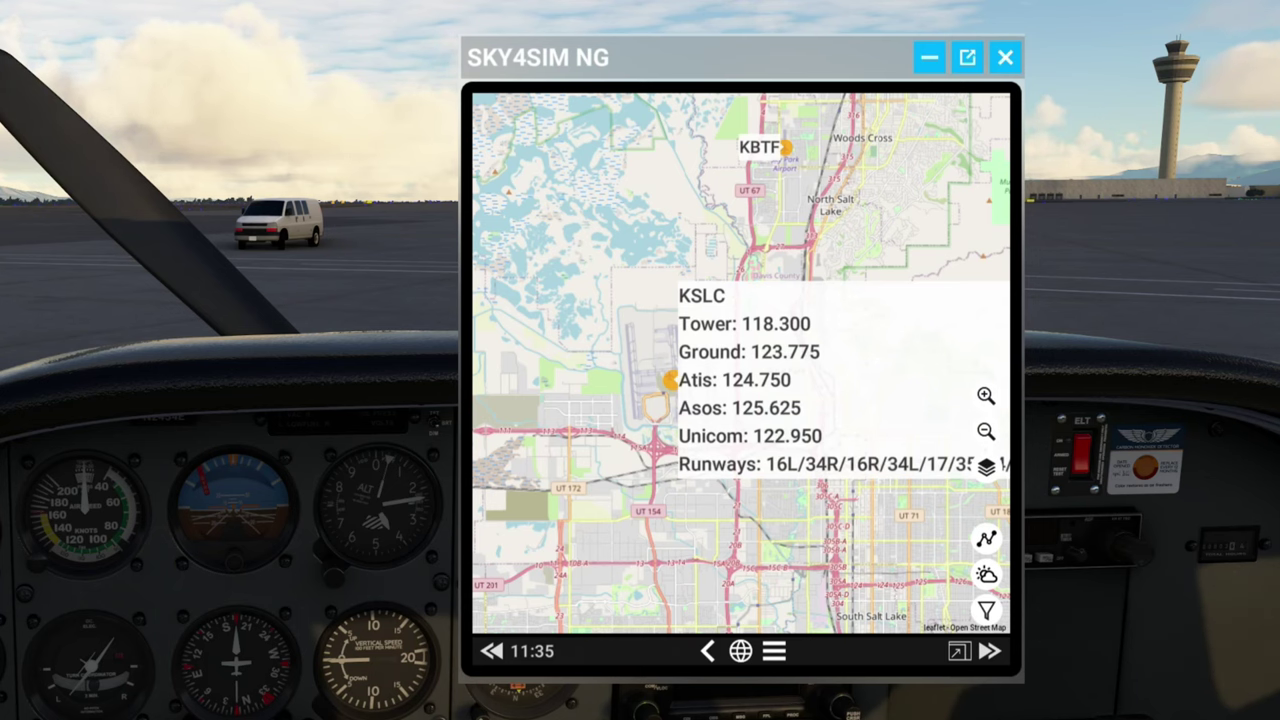
left_click_drag(678, 383, 638, 370)
left_click(638, 370)
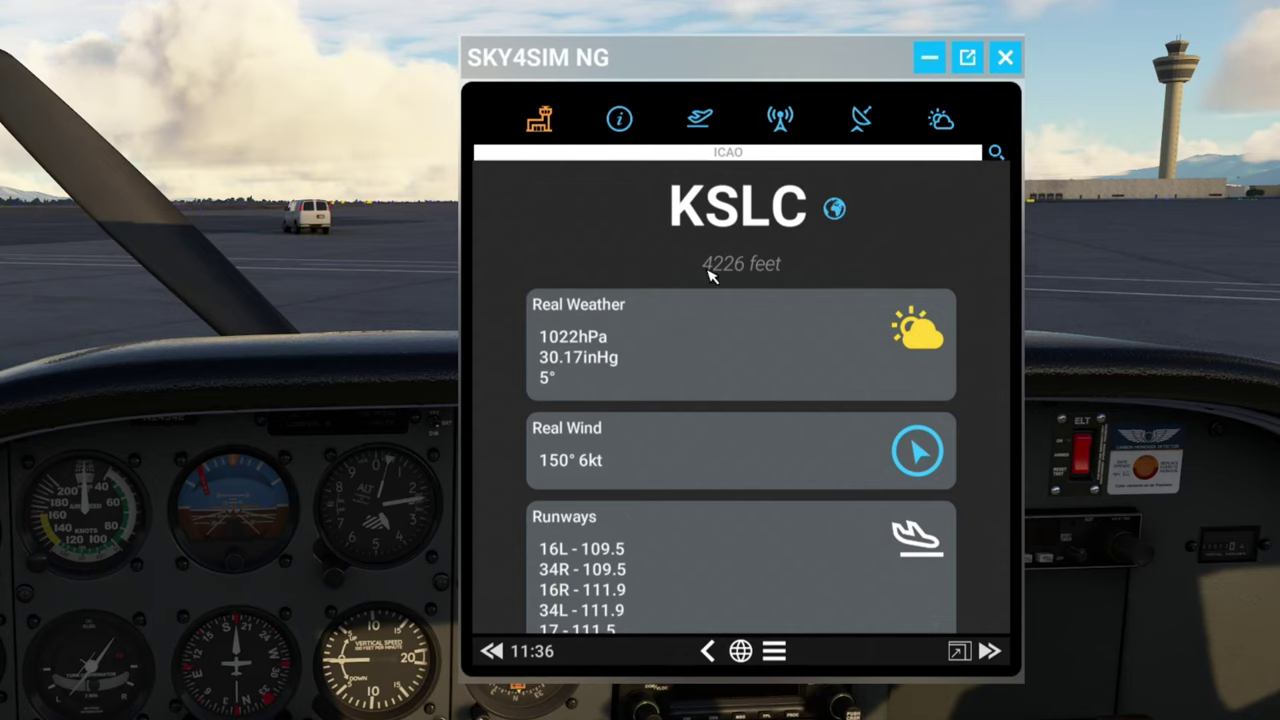
Scroll through the KSLC page, then switch to its General details tab.
scroll(722, 470, "down", 3)
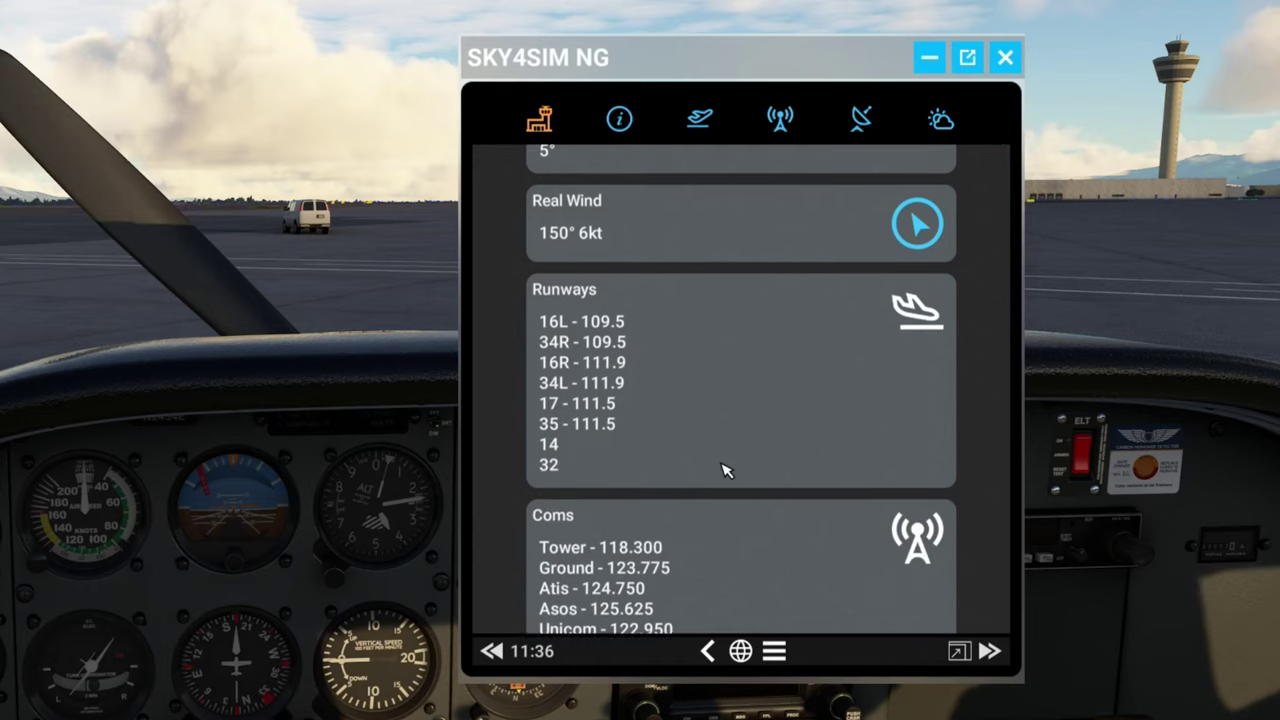
scroll(714, 466, "down", 1)
scroll(706, 463, "up", 4)
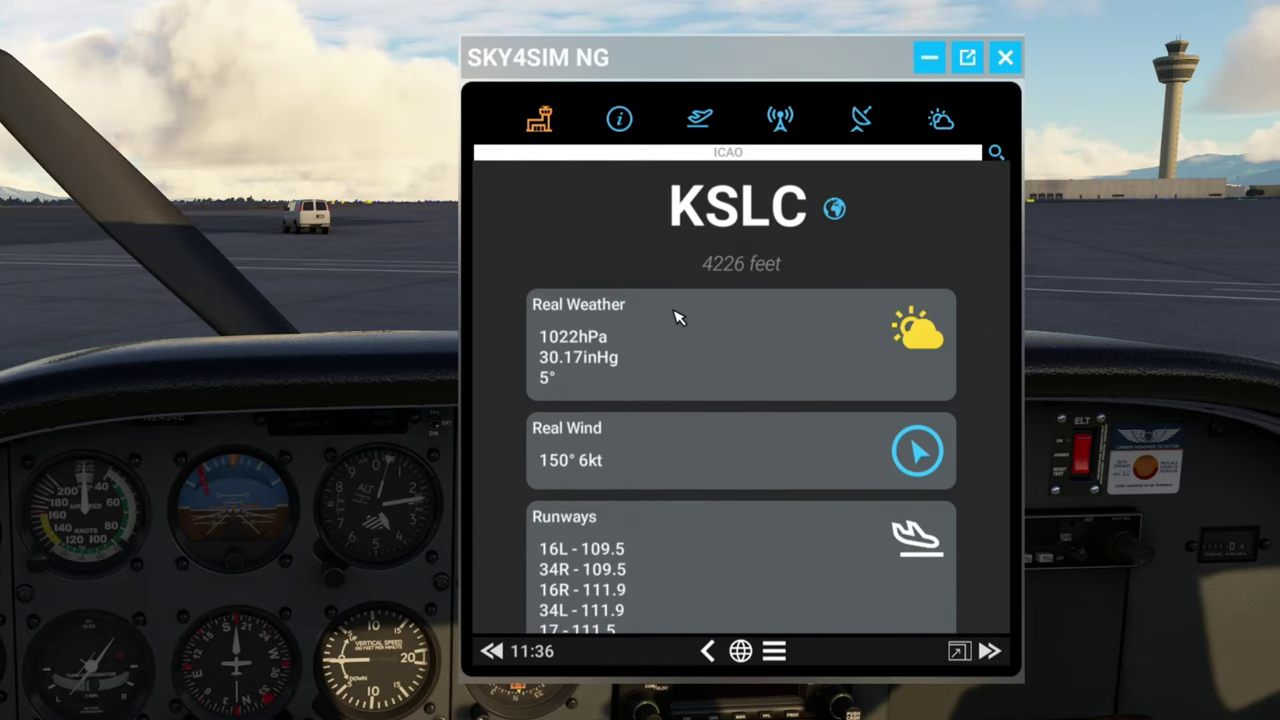
scroll(690, 320, "down", 2)
scroll(858, 380, "down", 2)
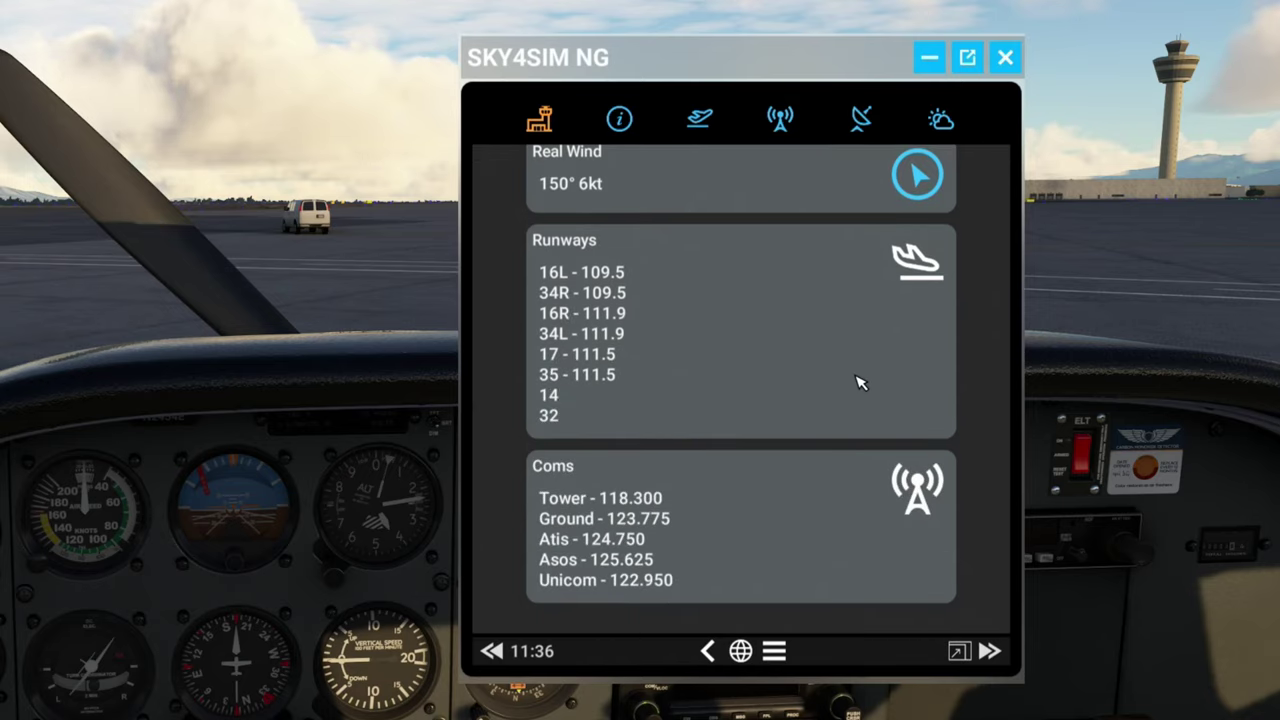
scroll(843, 374, "up", 4)
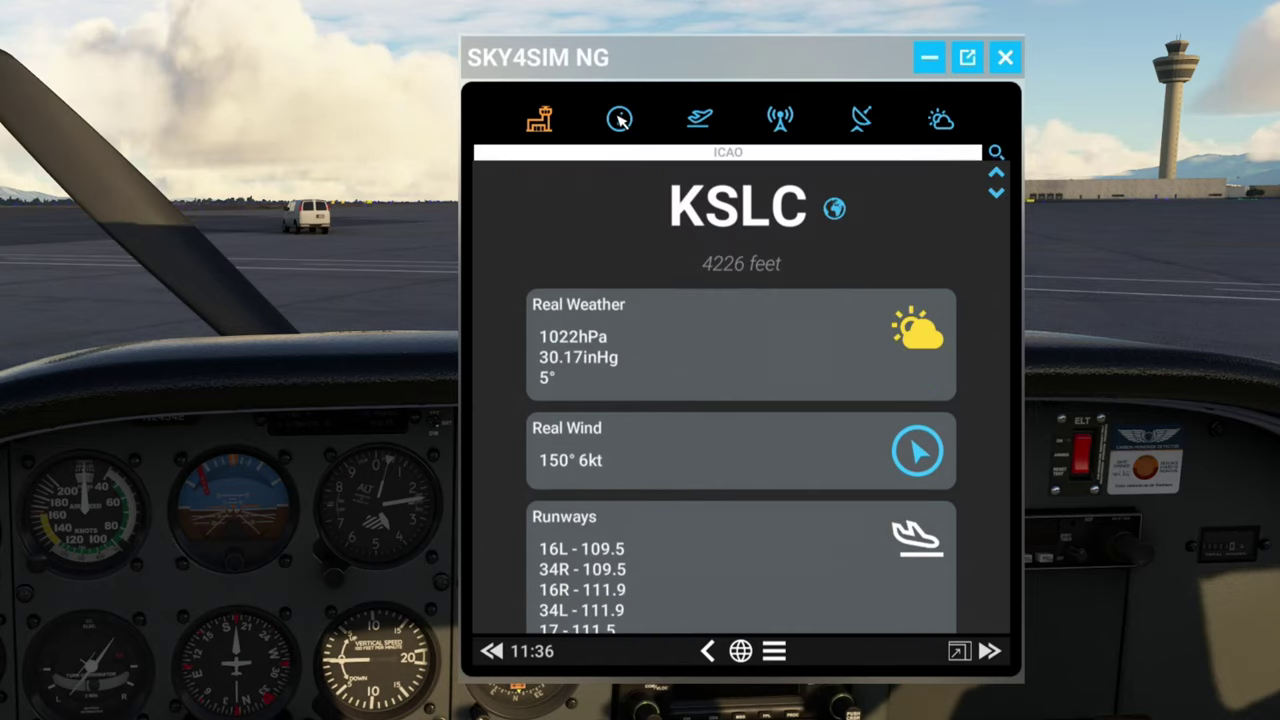
left_click(619, 119)
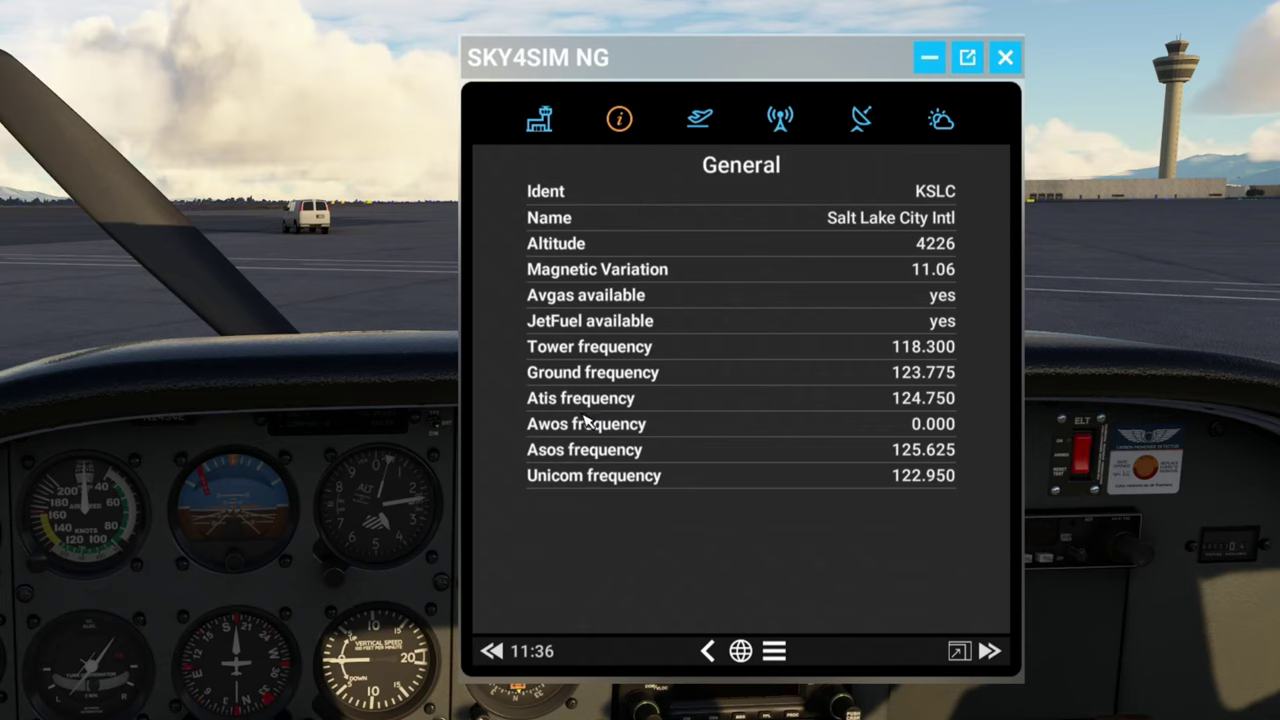
View KSLC runways, frequencies and ILS approaches for RW34L/34R, then return to the overview.
left_click(701, 119)
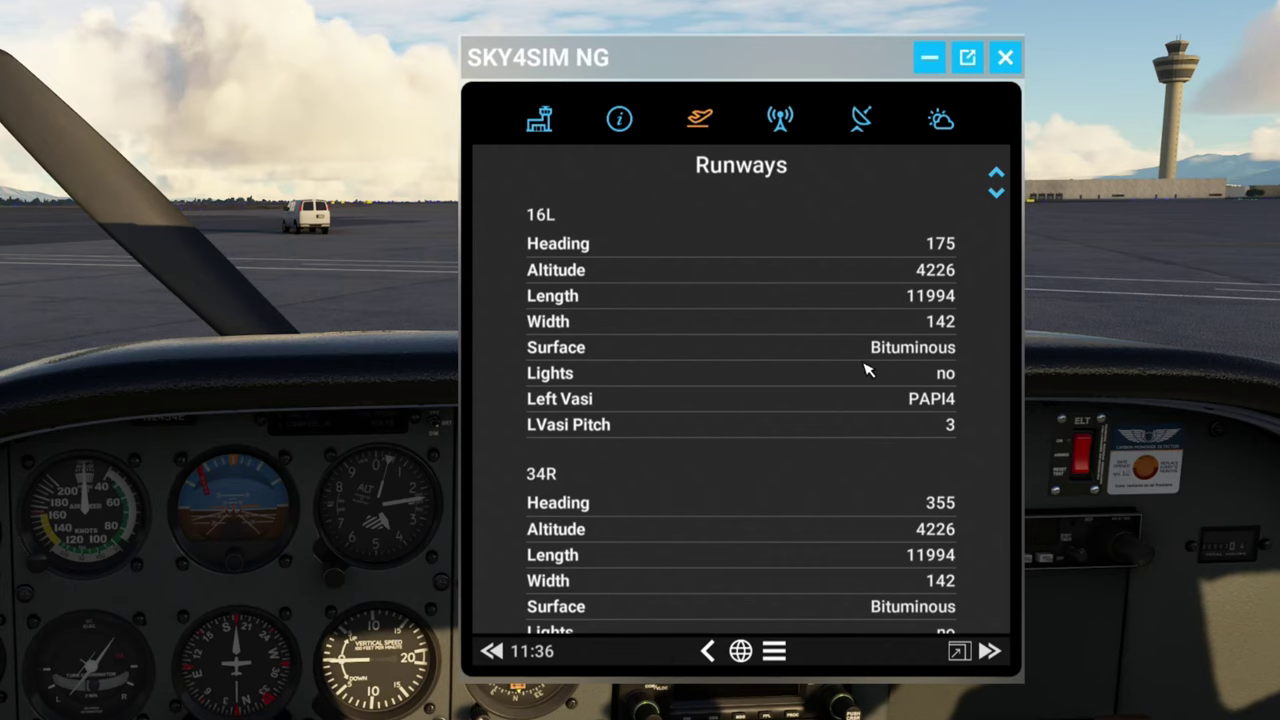
left_click(779, 119)
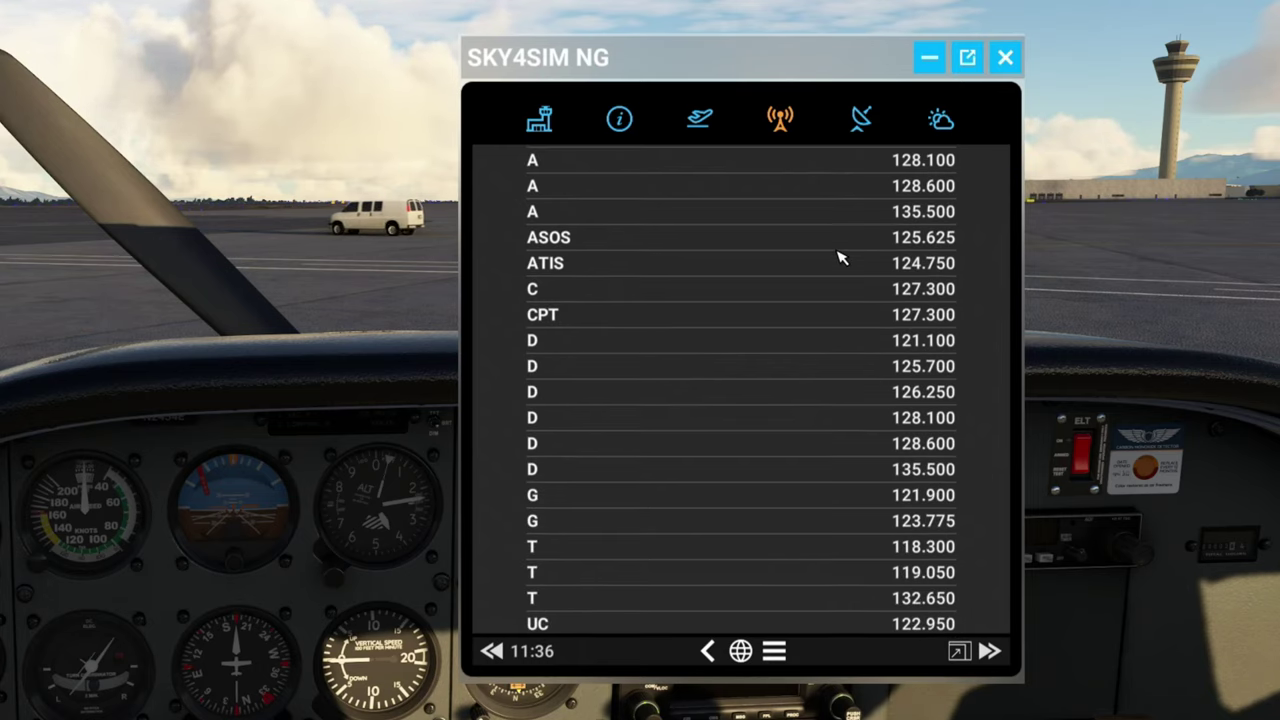
scroll(813, 370, "down", 1)
scroll(760, 362, "down", 3)
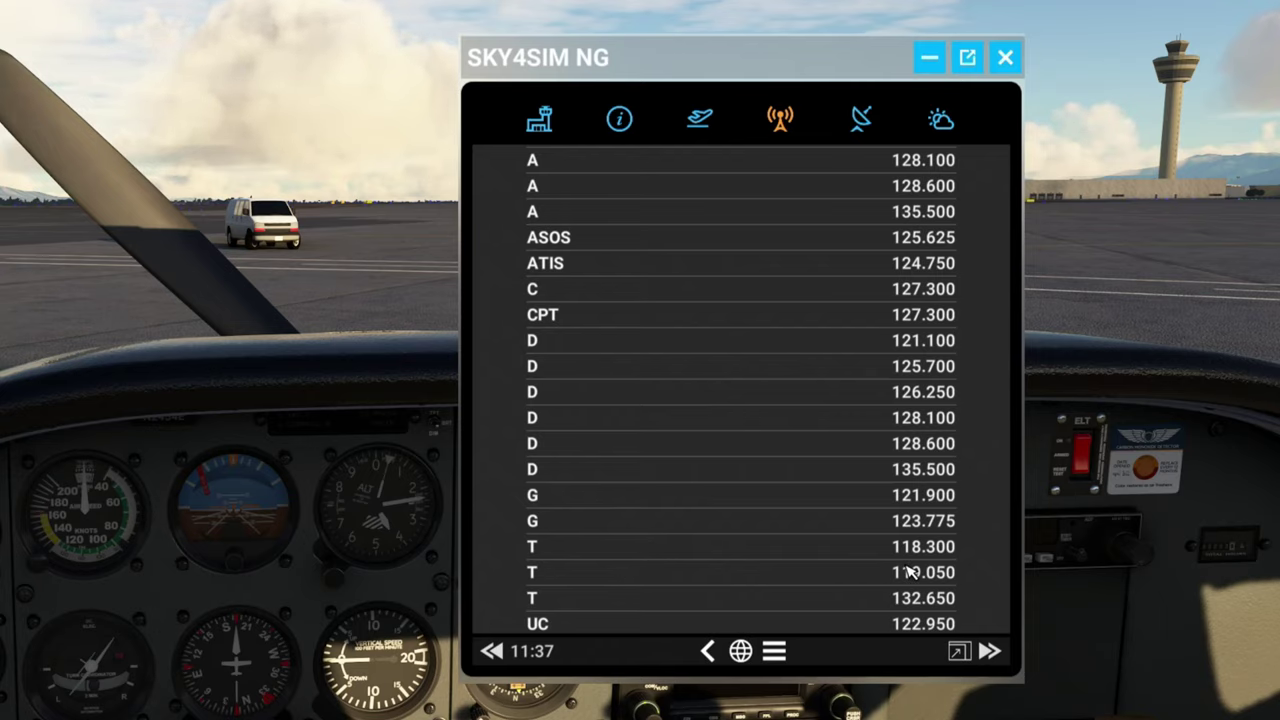
left_click(860, 119)
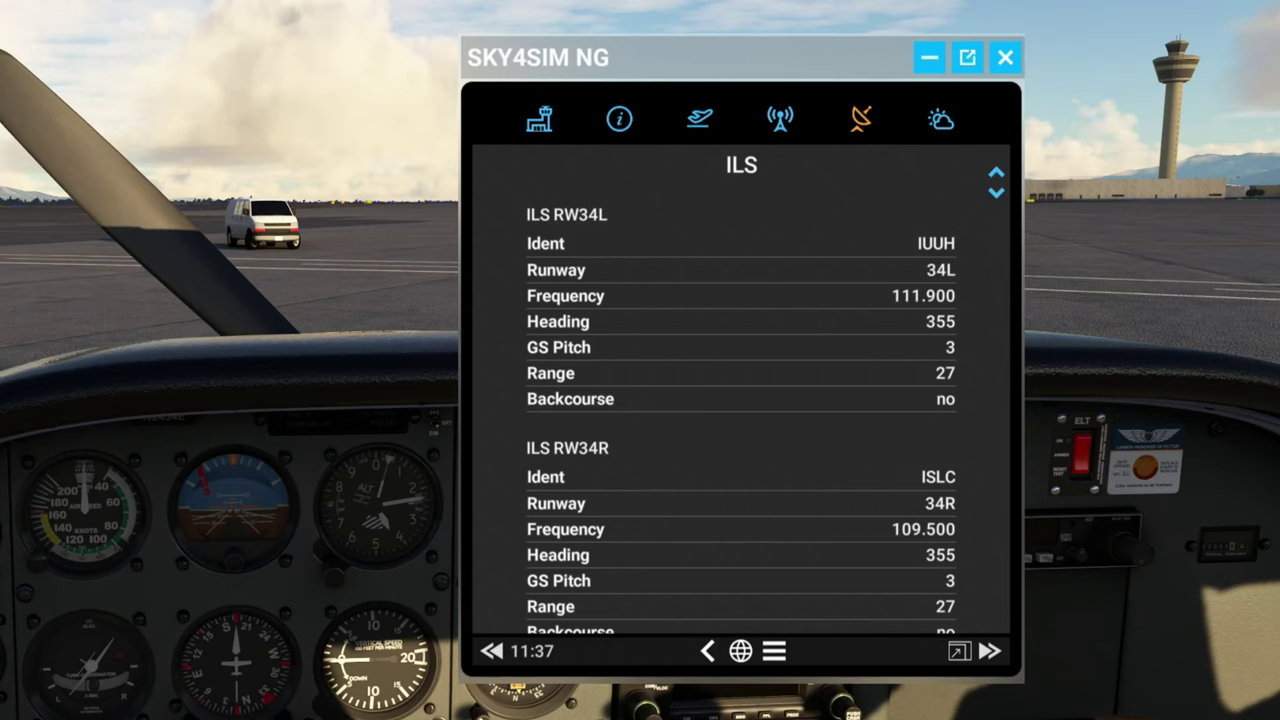
left_click(939, 121)
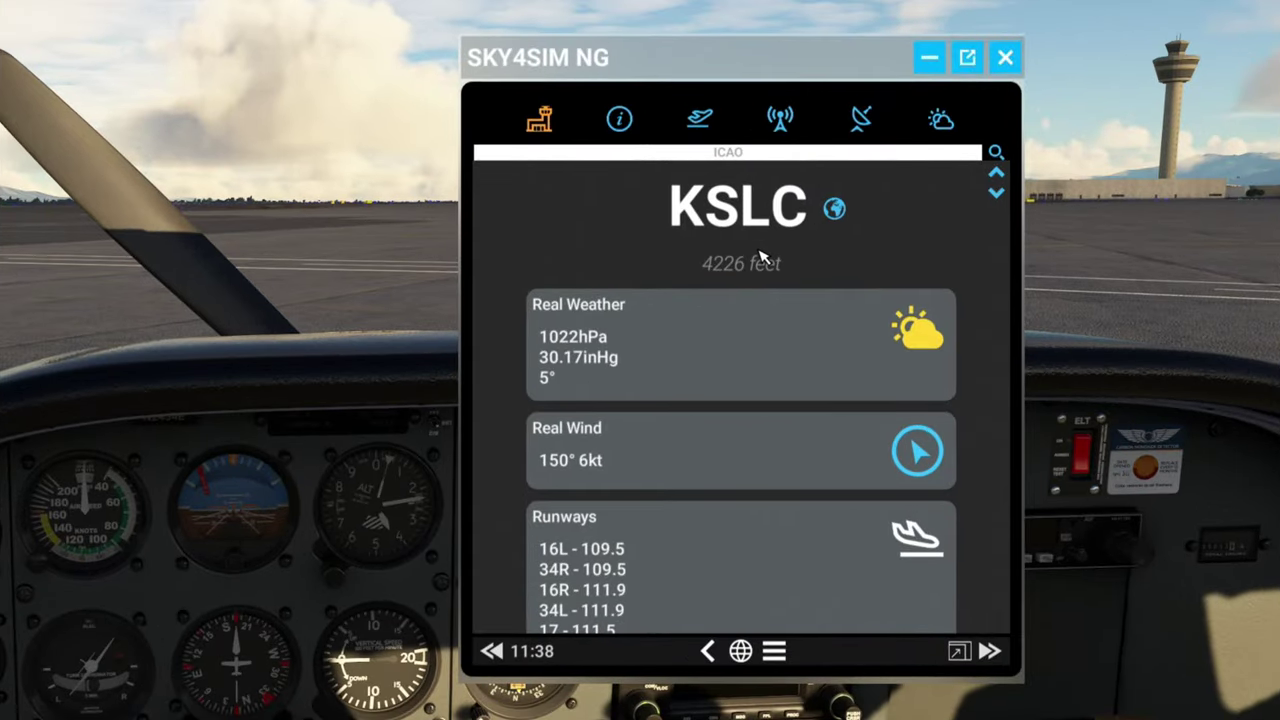
Search for airport KBWI by entering its code on the on-screen keyboard.
left_click(735, 154)
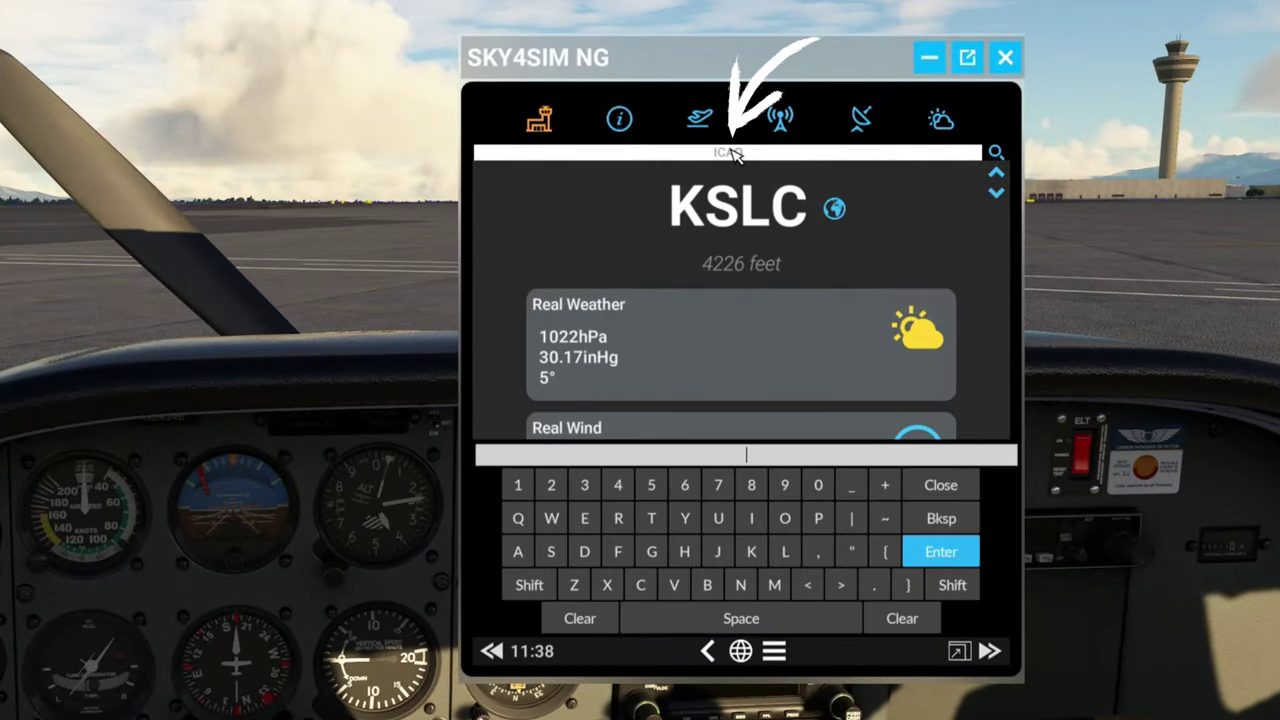
left_click(755, 558)
left_click(707, 585)
left_click(551, 518)
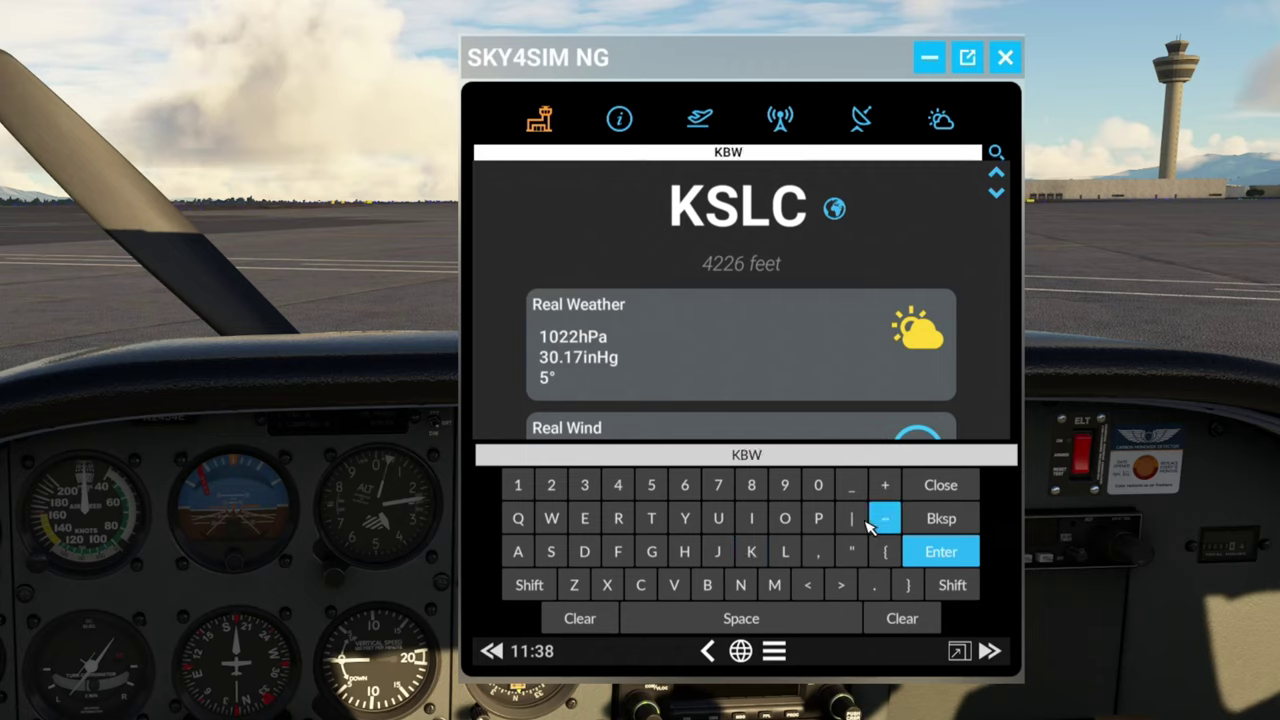
left_click(751, 518)
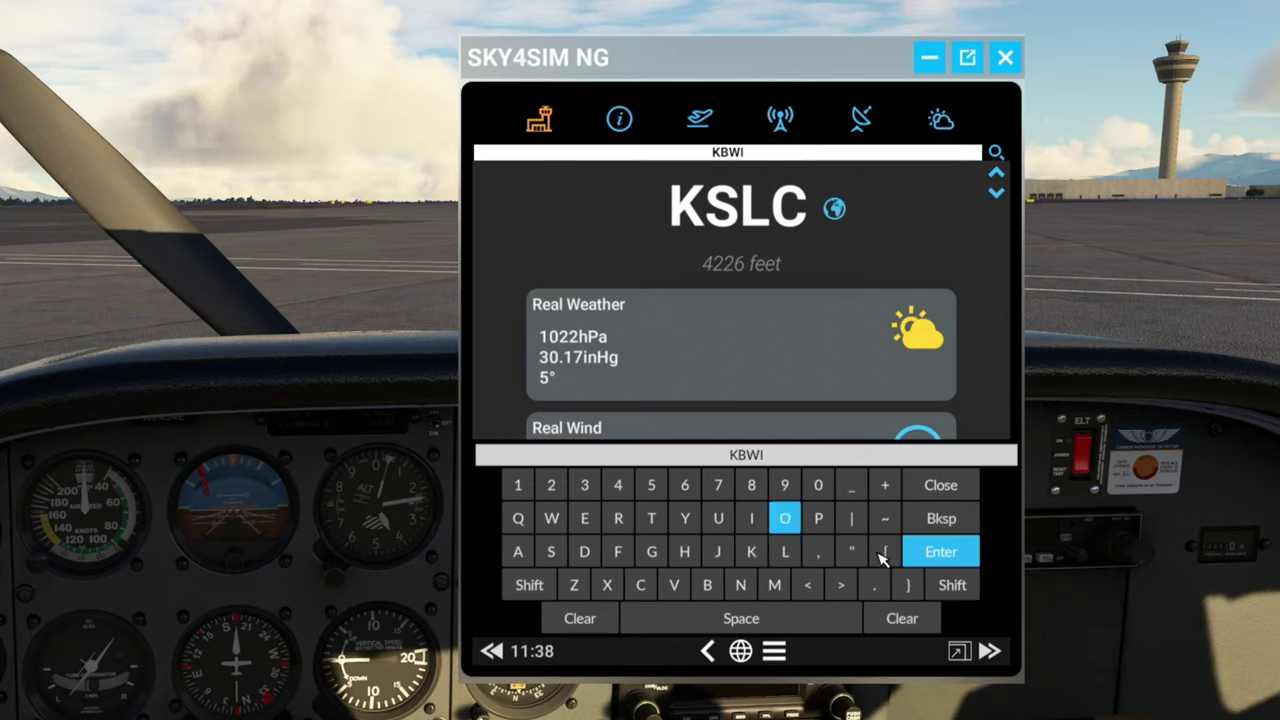
left_click(945, 556)
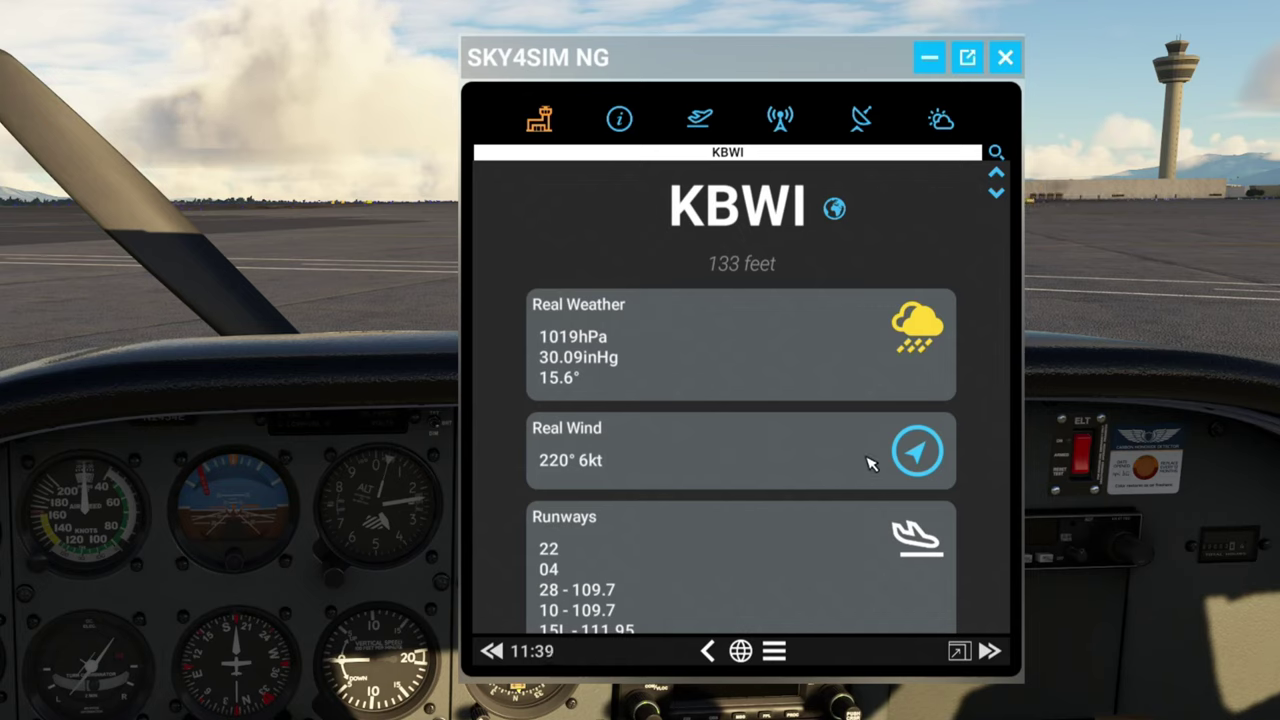
Switch between the KSLC map and the tablet's app home screen.
left_click(740, 651)
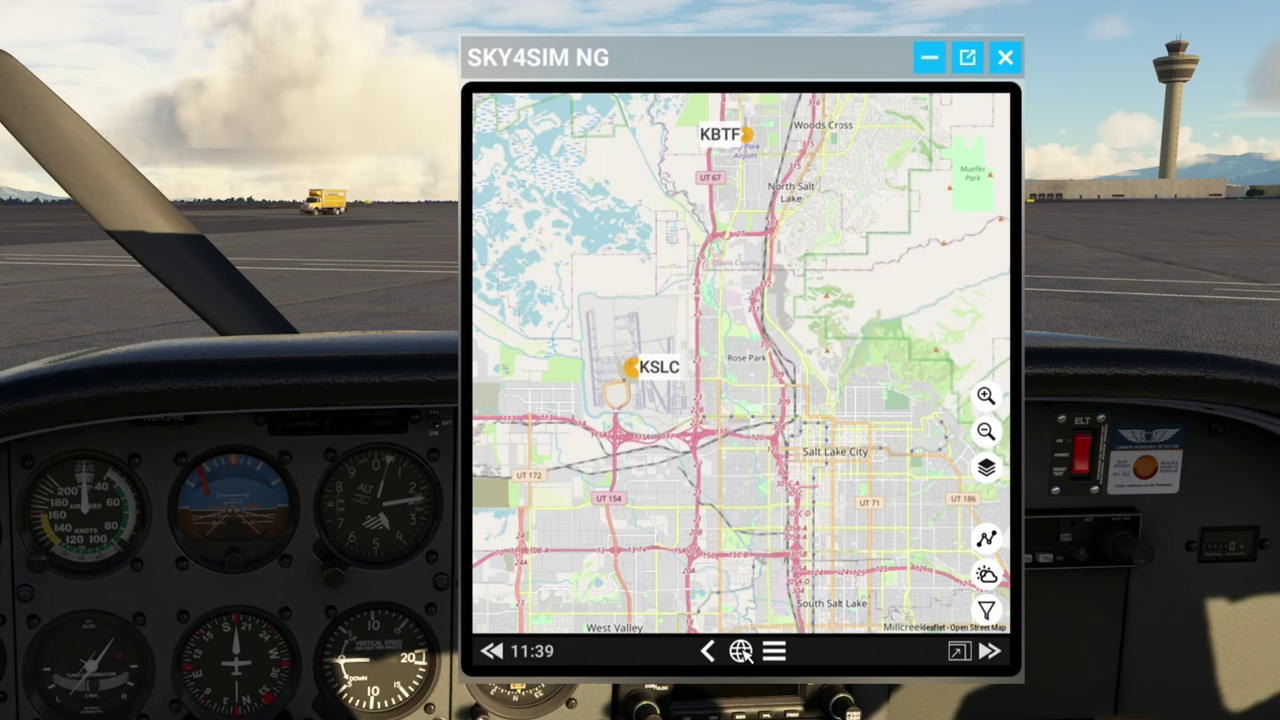
left_click(775, 652)
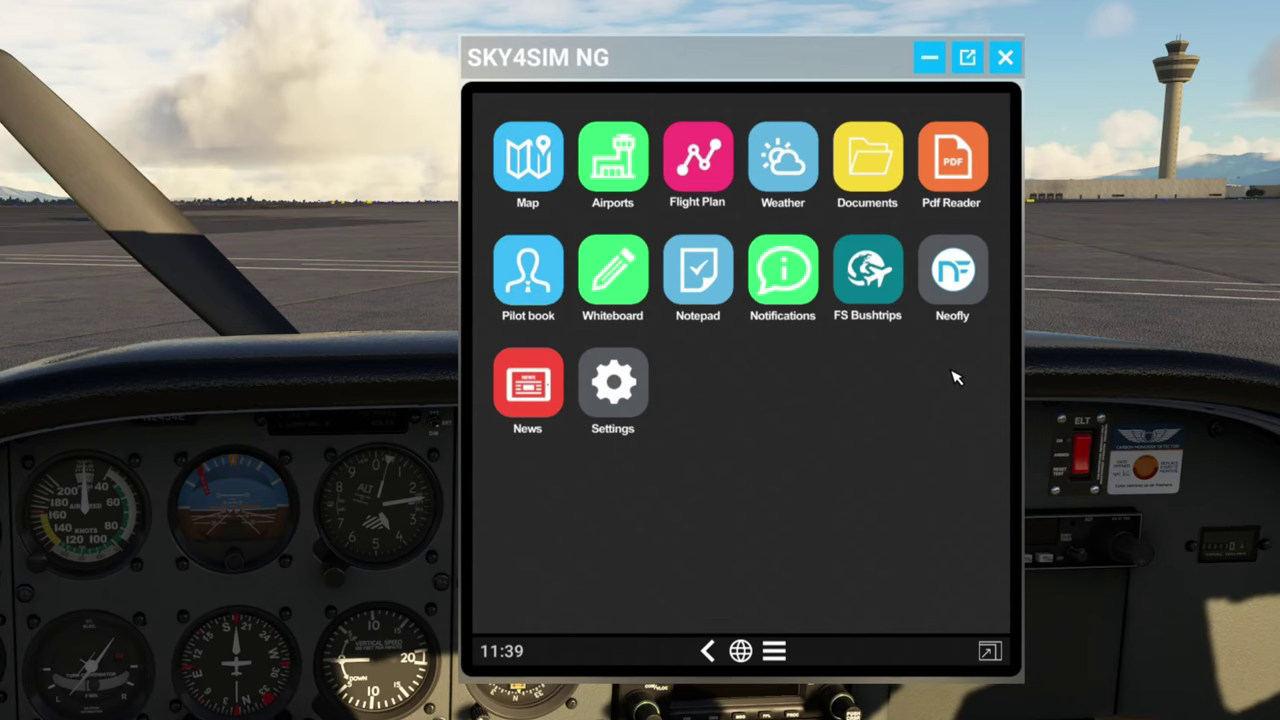
left_click(708, 652)
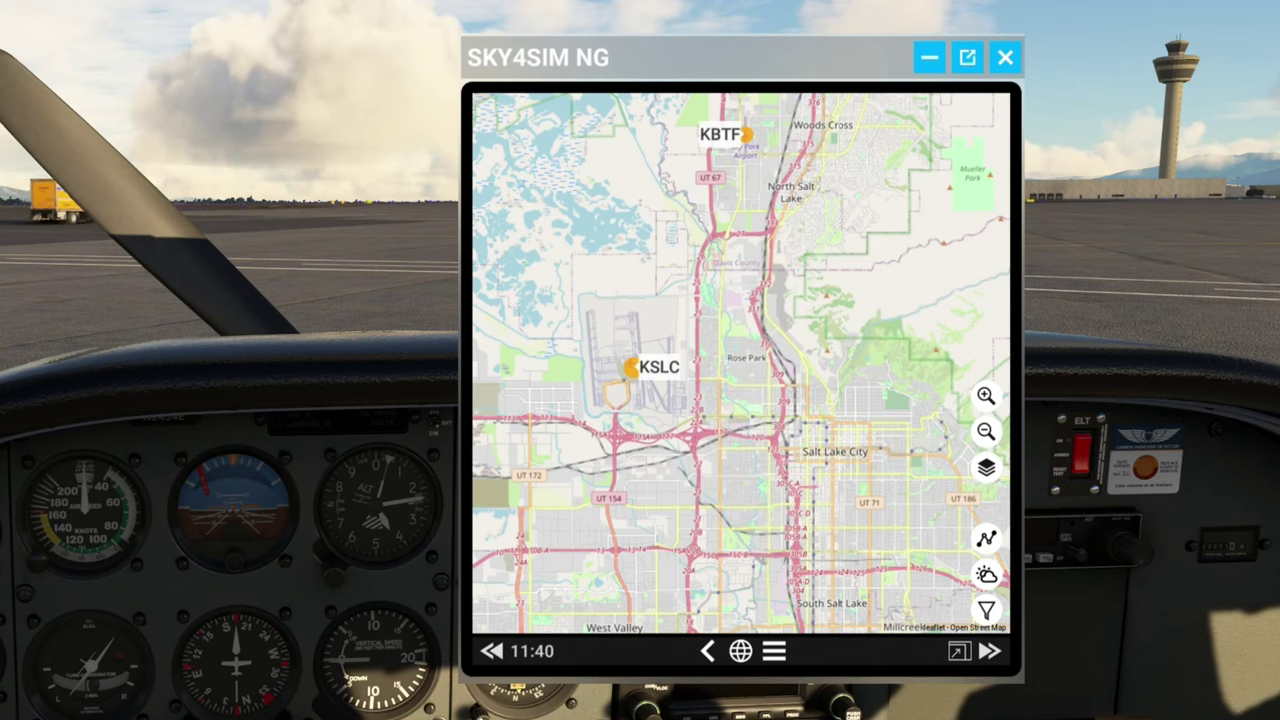
left_click(774, 651)
left_click(731, 417)
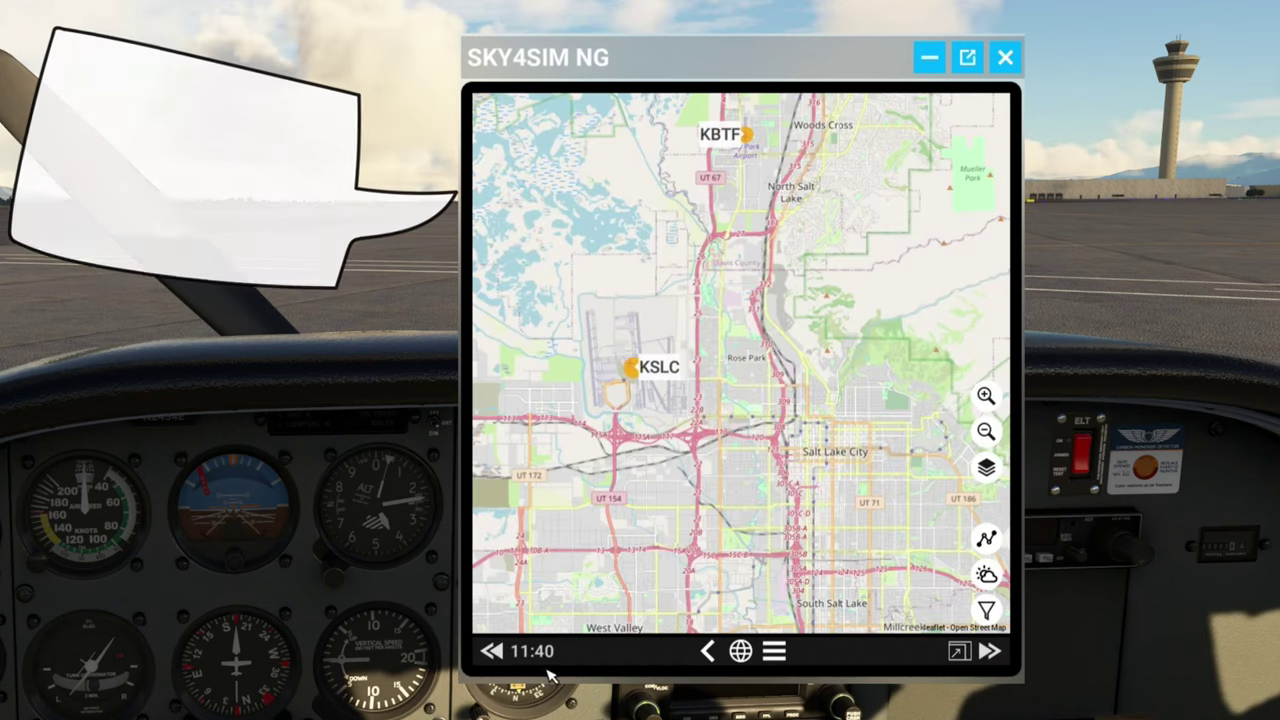
Step back through previously viewed pages with the « rewind button.
left_click(490, 652)
left_click(490, 652)
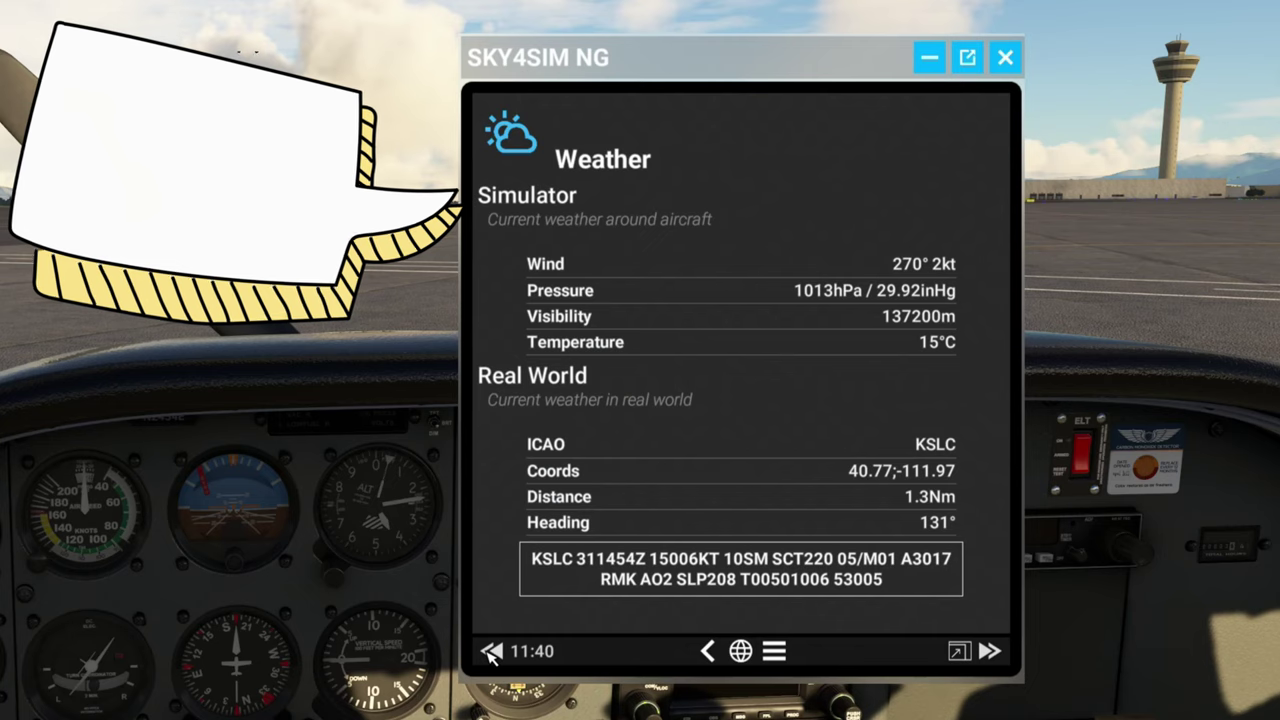
left_click(490, 652)
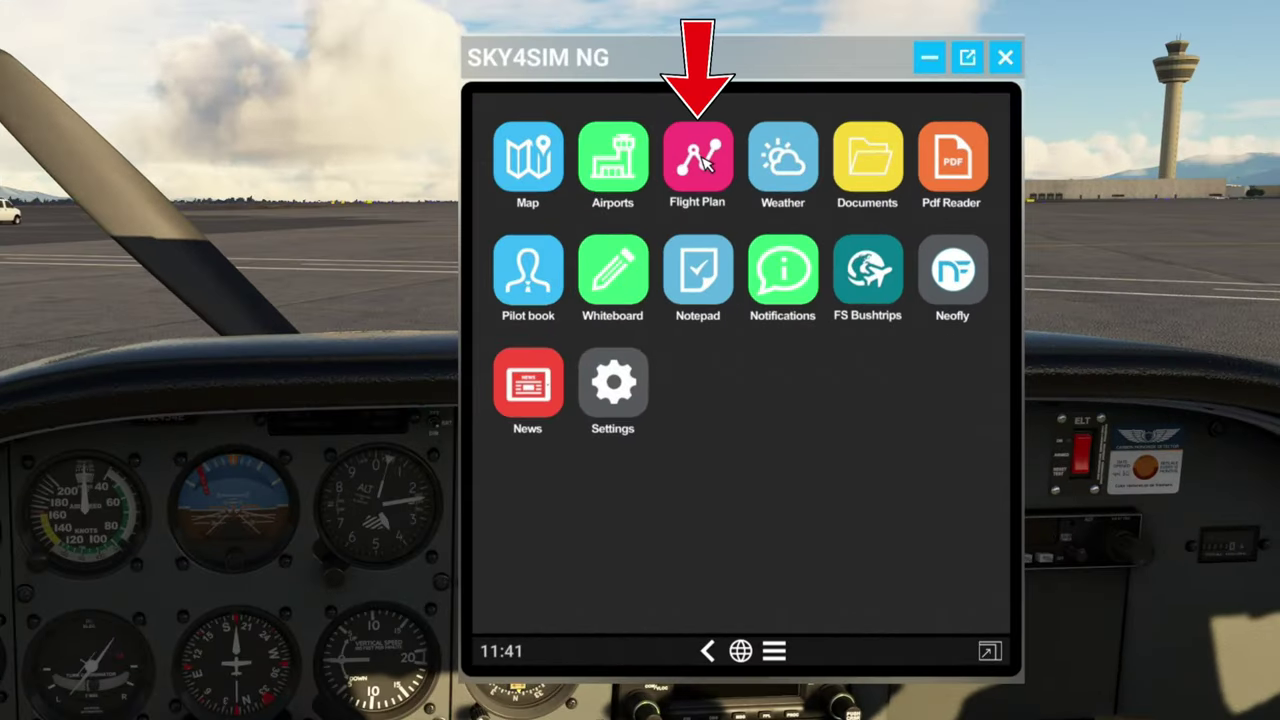
Load test1.pln from the Flight Plan saved files list, giving the KFMY–06FA route.
left_click(932, 230)
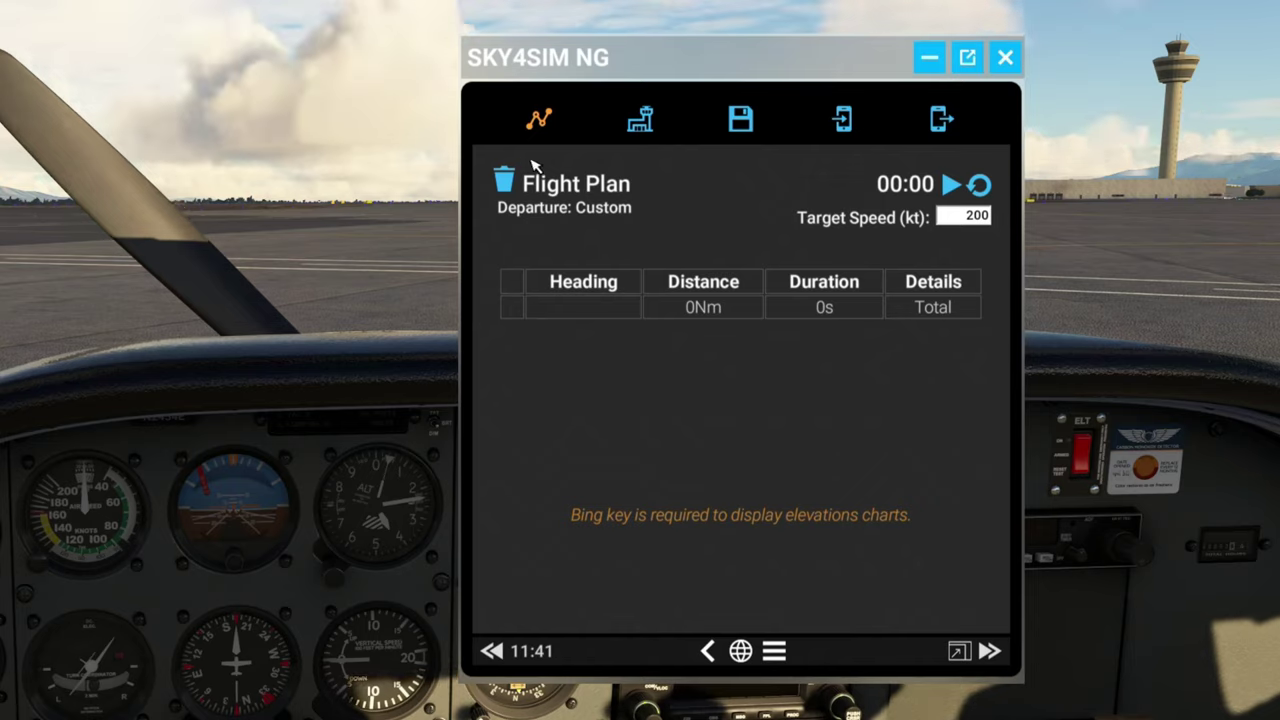
left_click(741, 120)
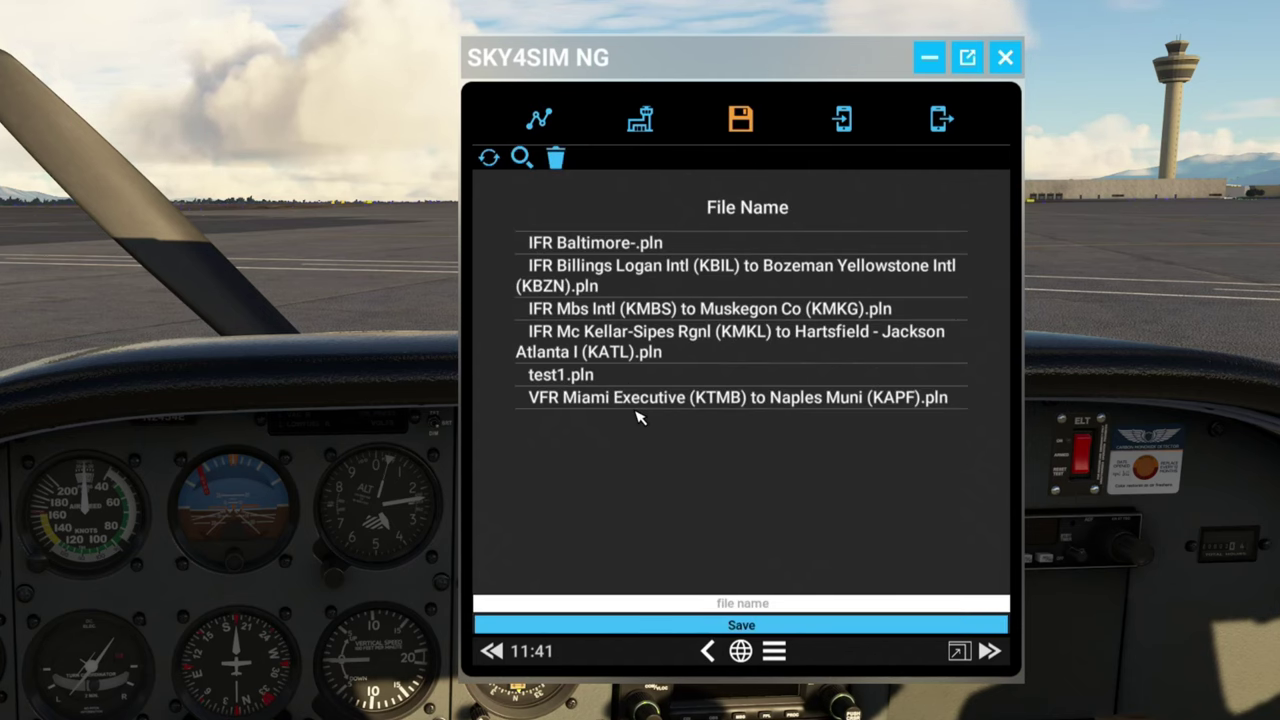
left_click(587, 375)
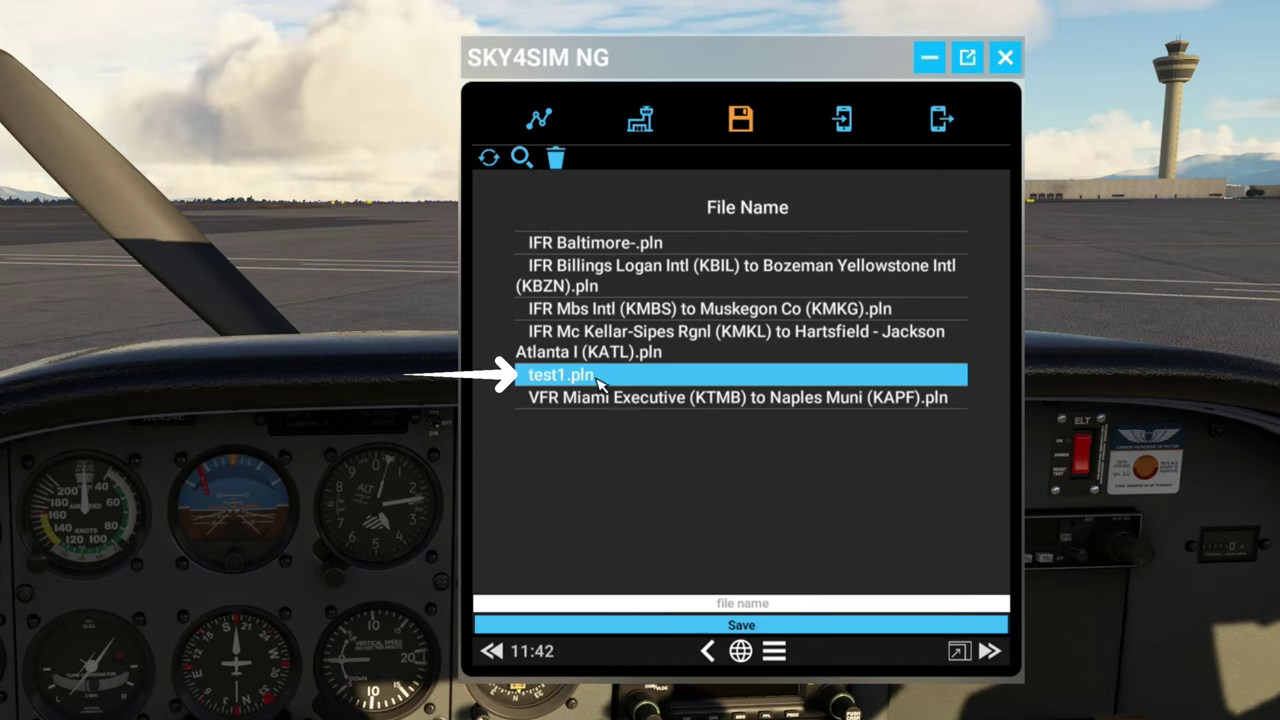
double_click(598, 378)
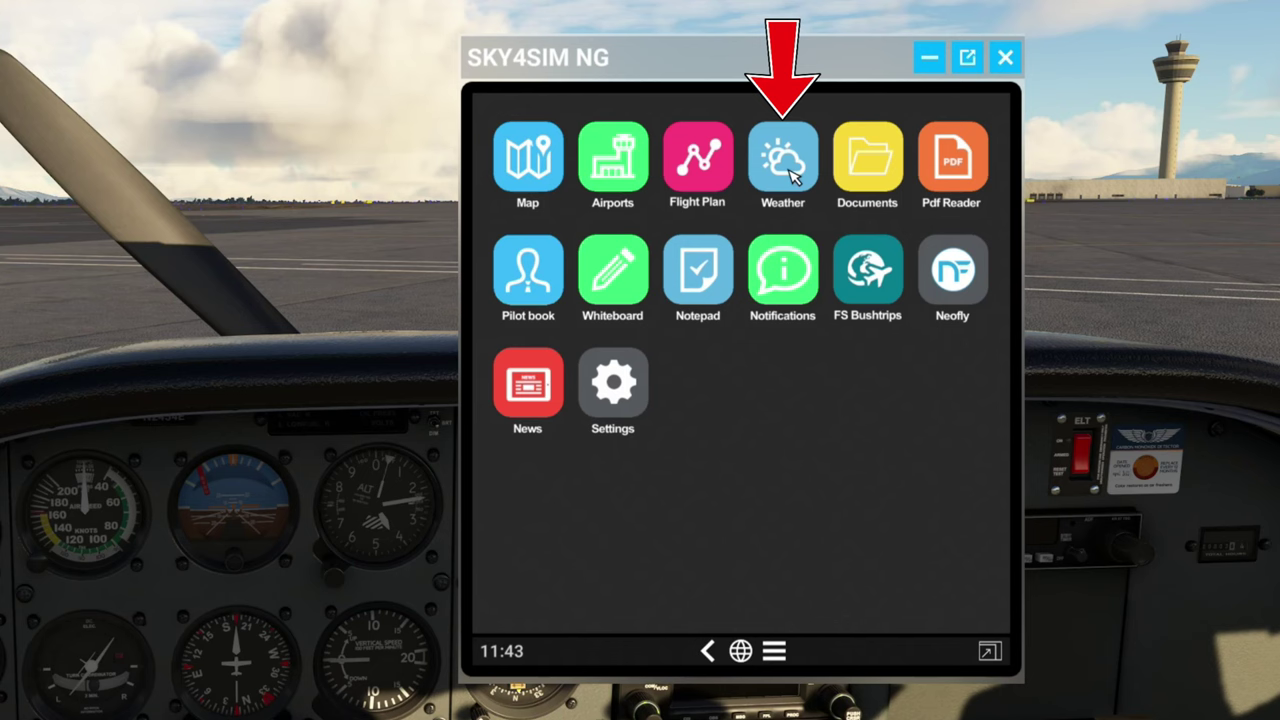
Open the Weather app to see KSLC simulator and real-world conditions.
left_click(790, 172)
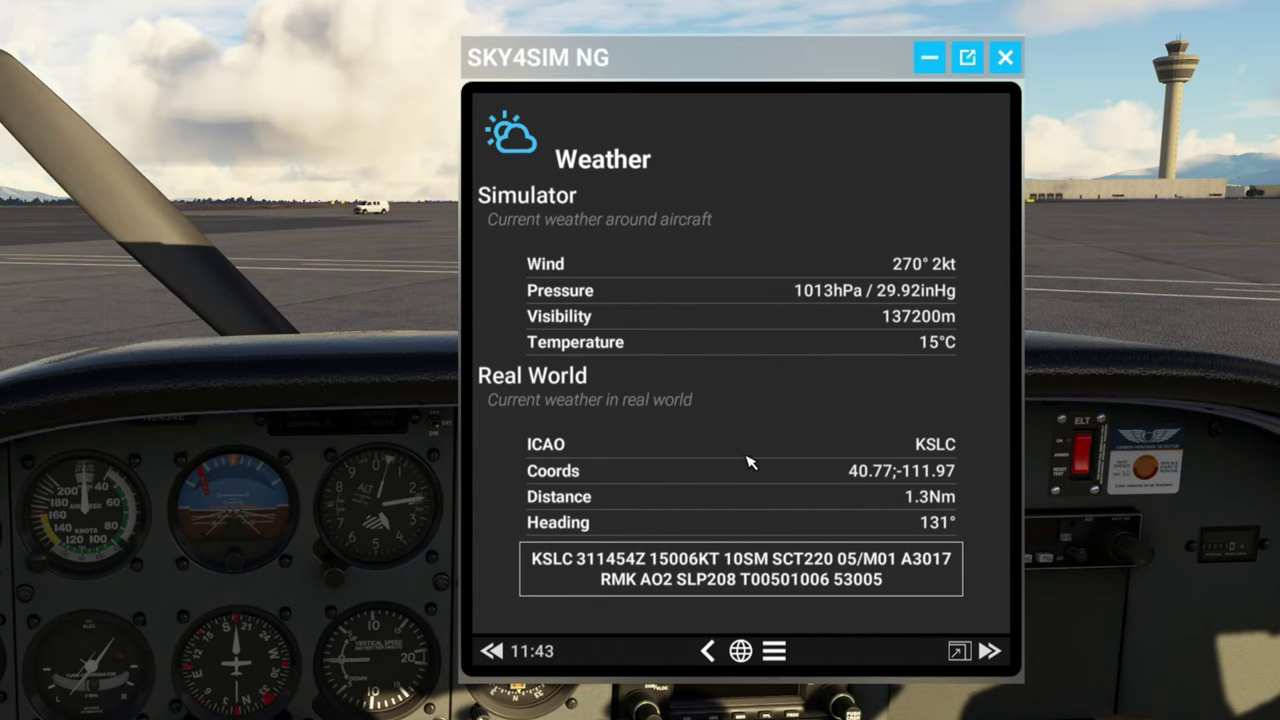
Open the Documents app and view the test PDF, the ILS or LOC RWY 5 chart.
left_click(774, 651)
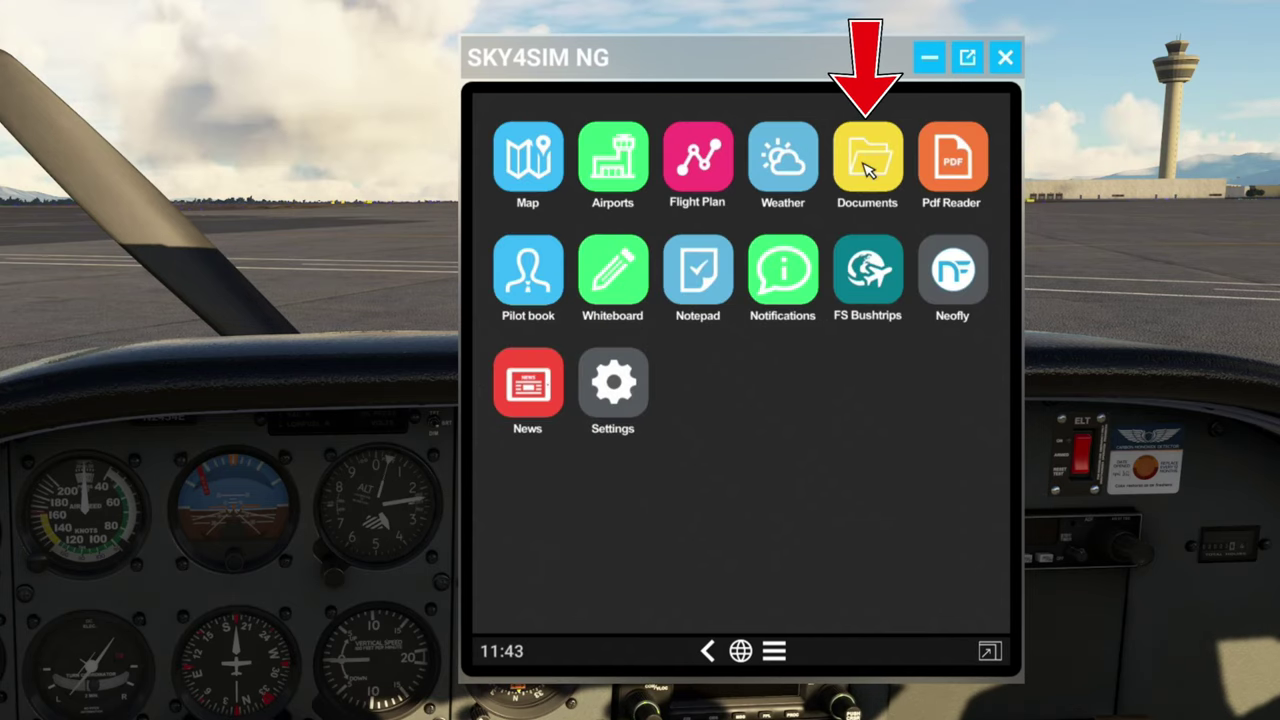
left_click(869, 170)
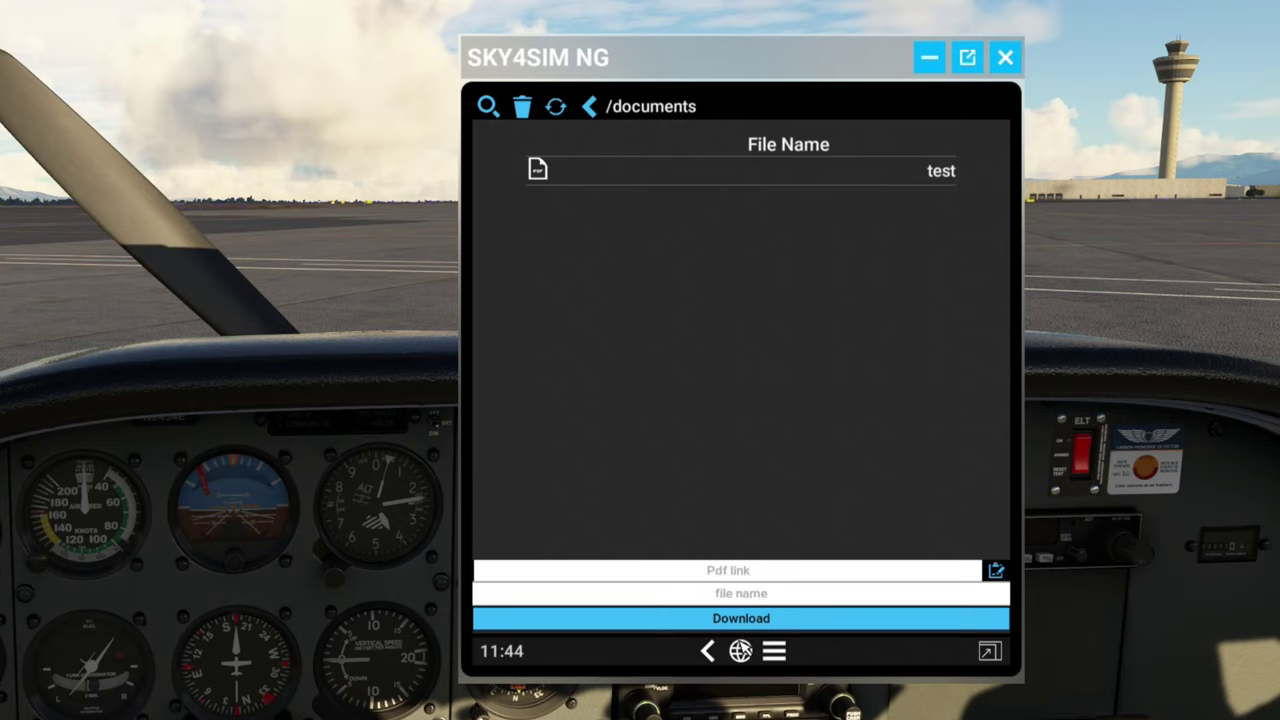
left_click(740, 578)
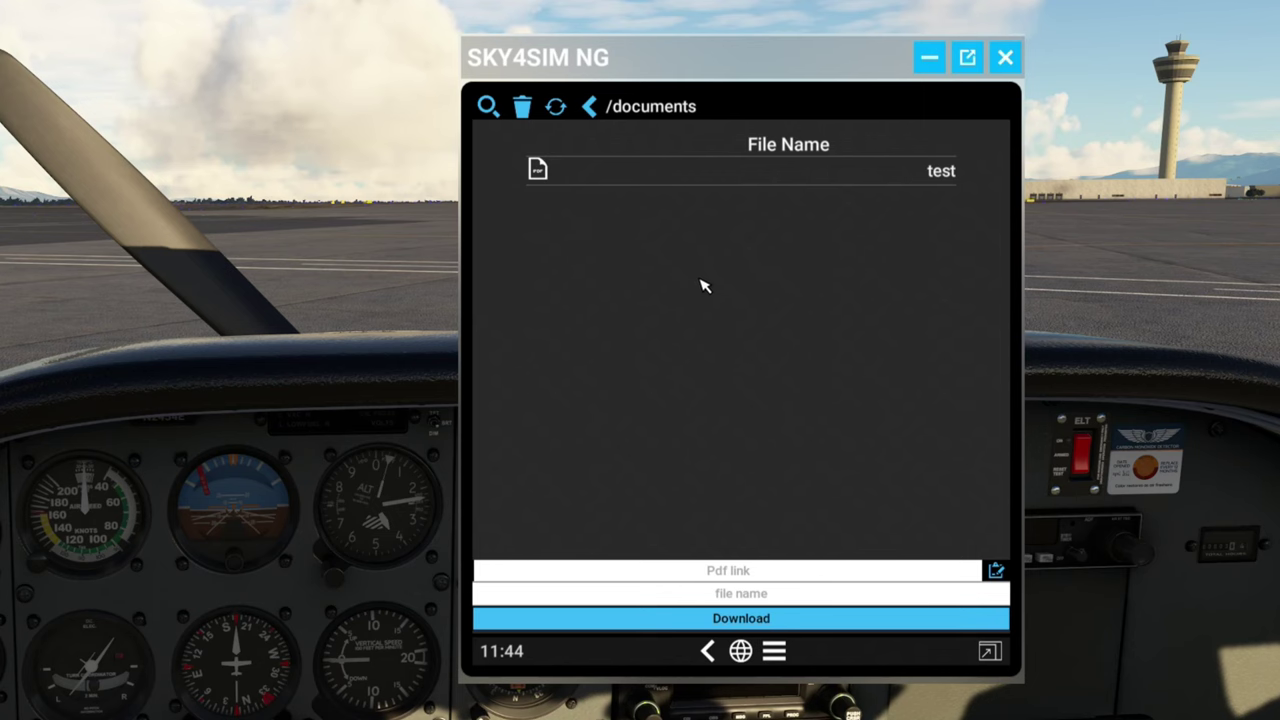
left_click(560, 178)
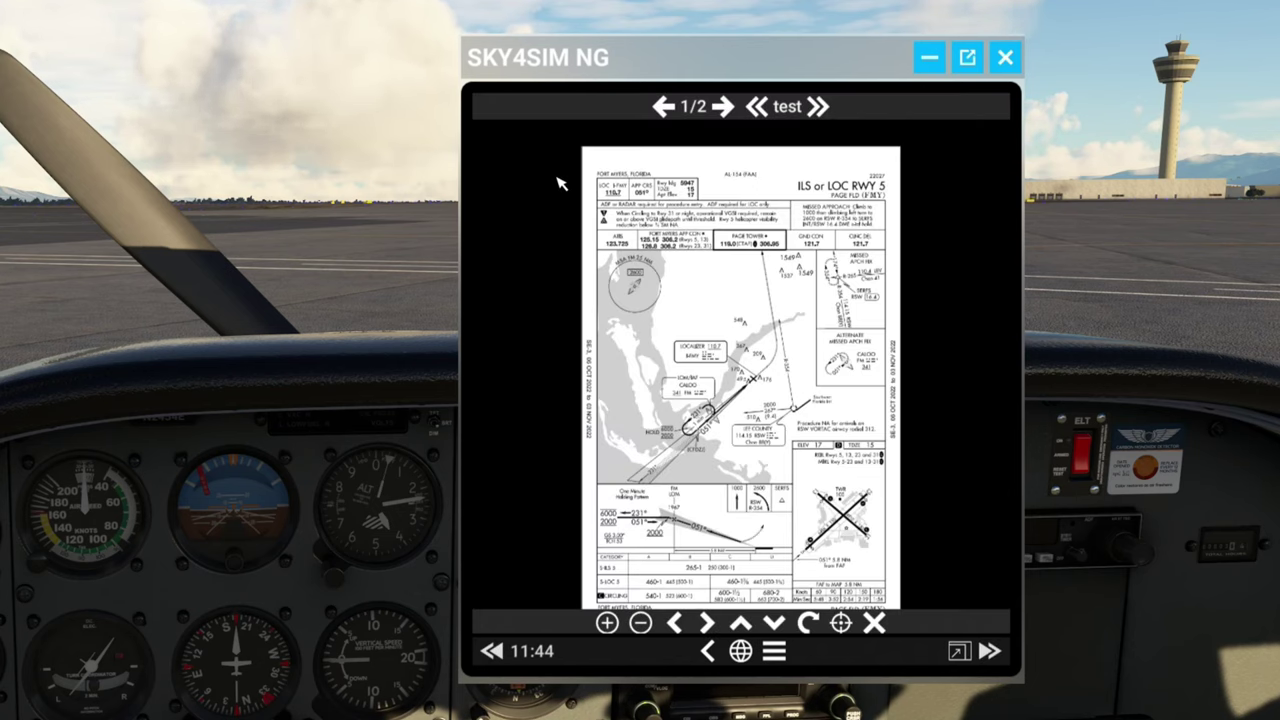
Flip the test PDF to page 2 and back to page 1, then return home.
left_click(723, 106)
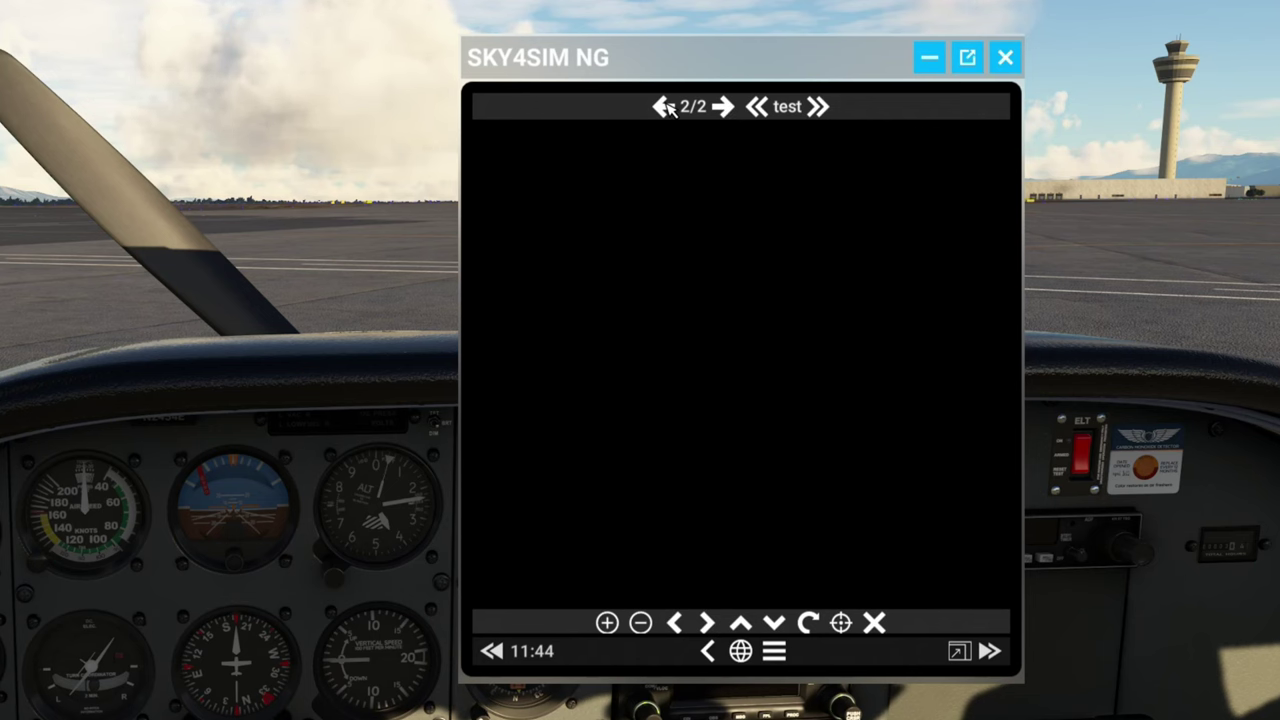
left_click(663, 106)
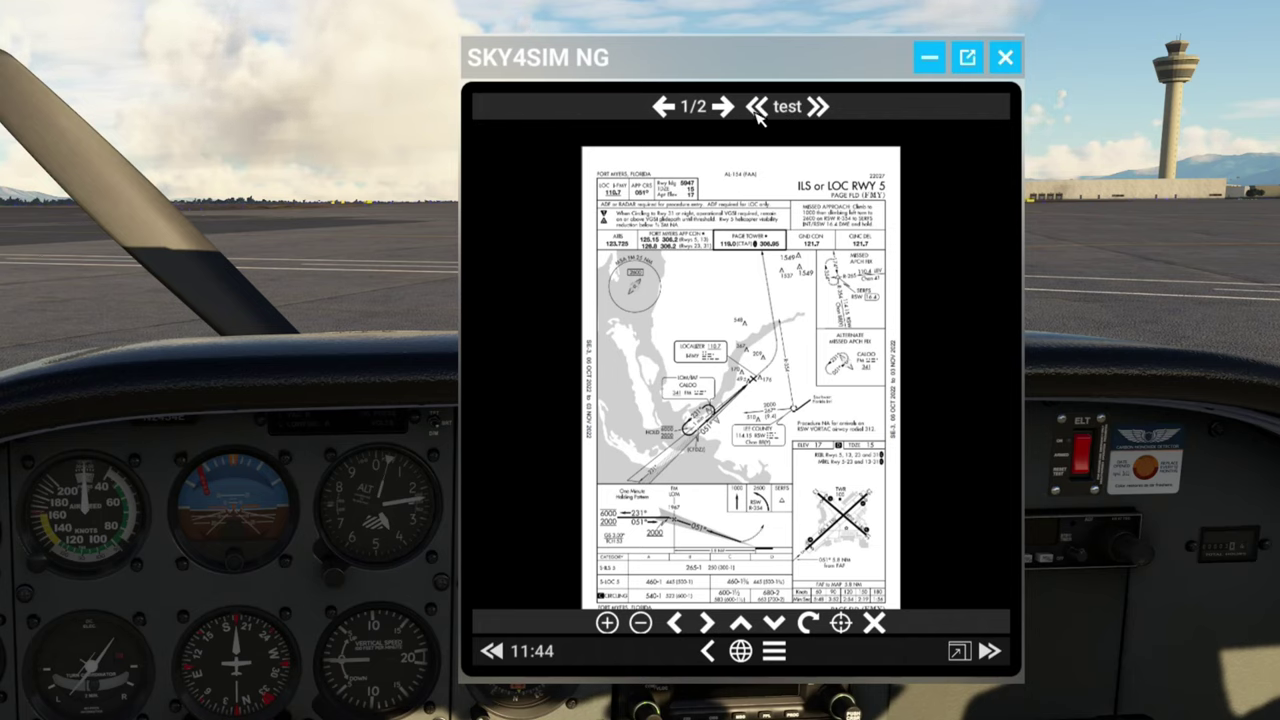
left_click(774, 652)
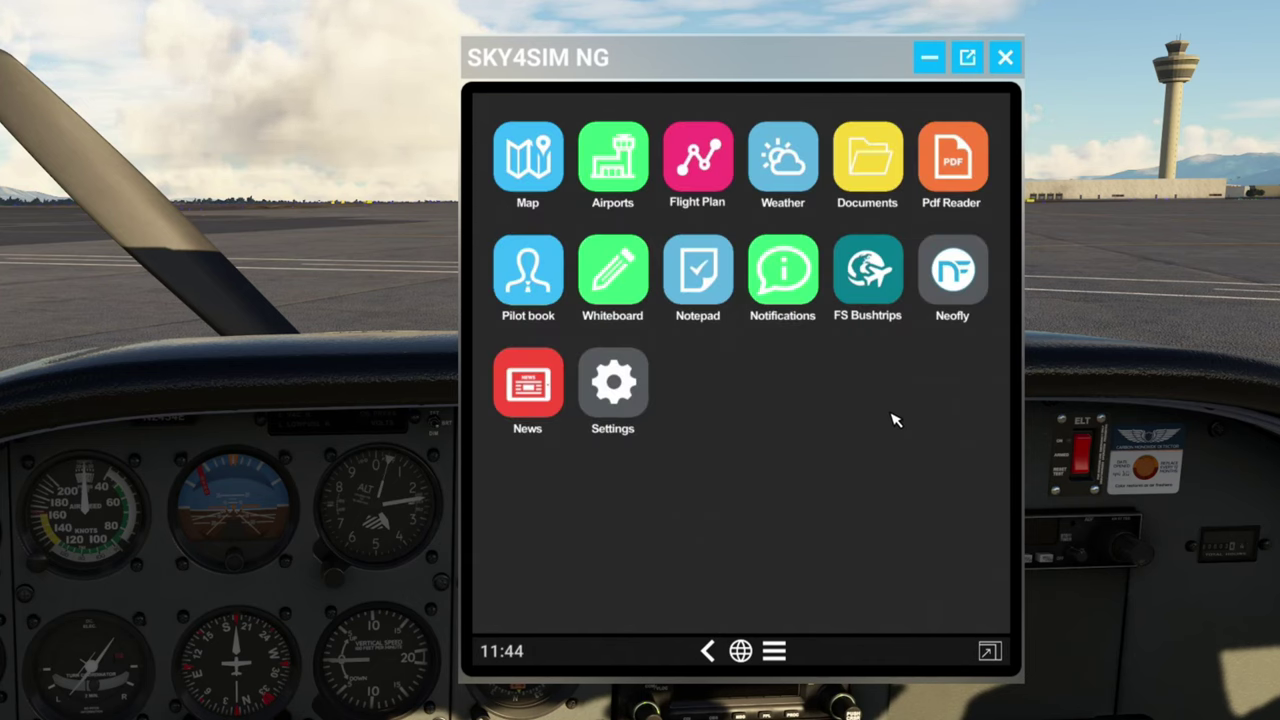
Open the PDF reader's sectional chart, zoom in and pan to centre Fort Myers.
left_click(968, 162)
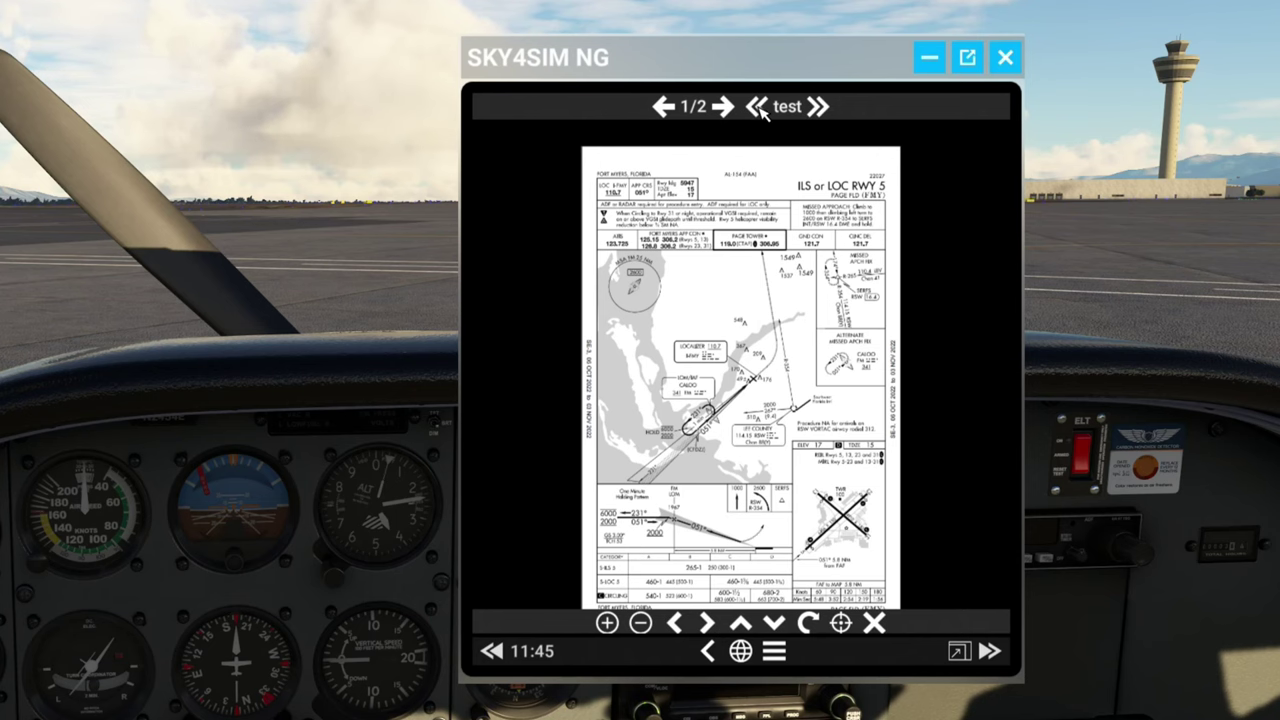
scroll(781, 417, "up", 1)
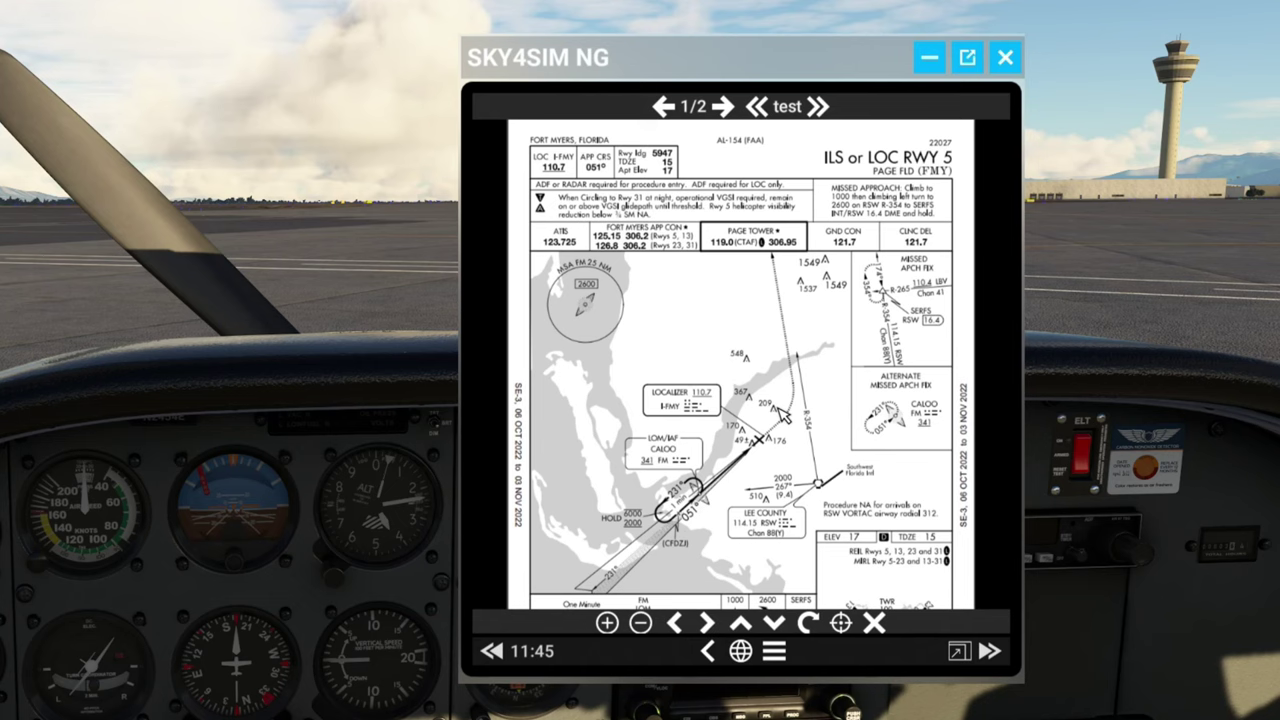
scroll(784, 394, "down", 1)
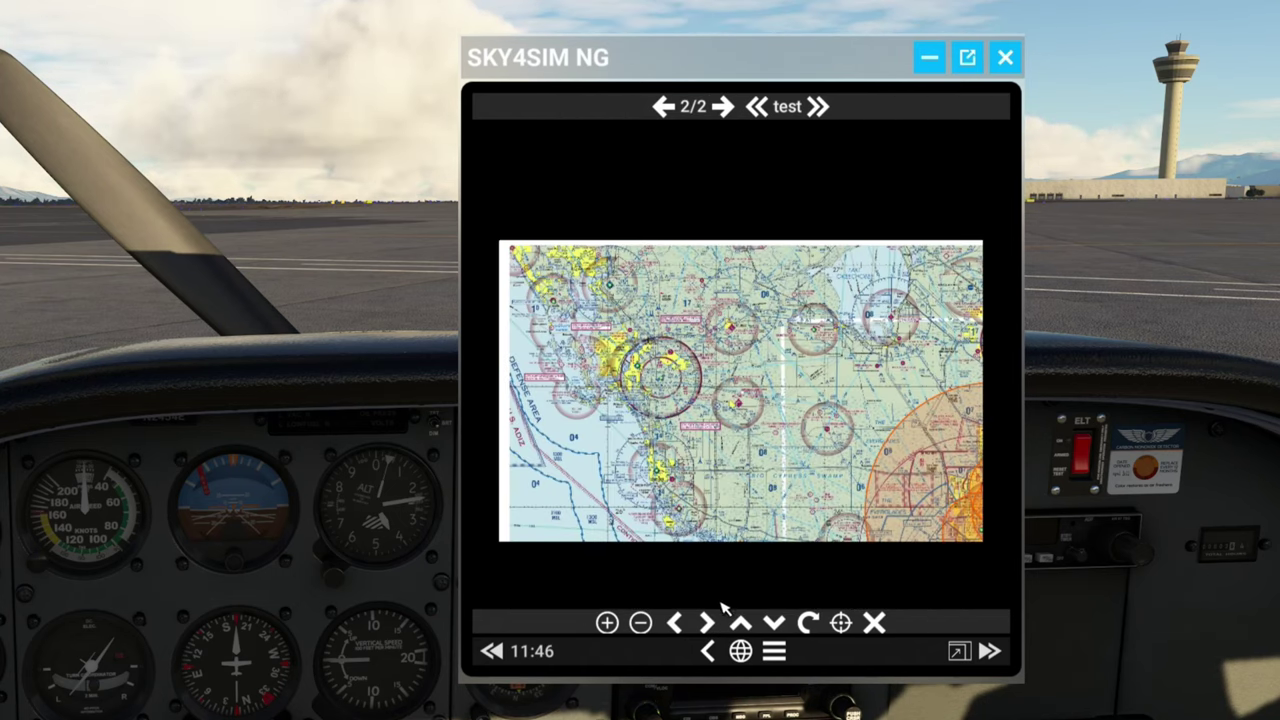
left_click(616, 625)
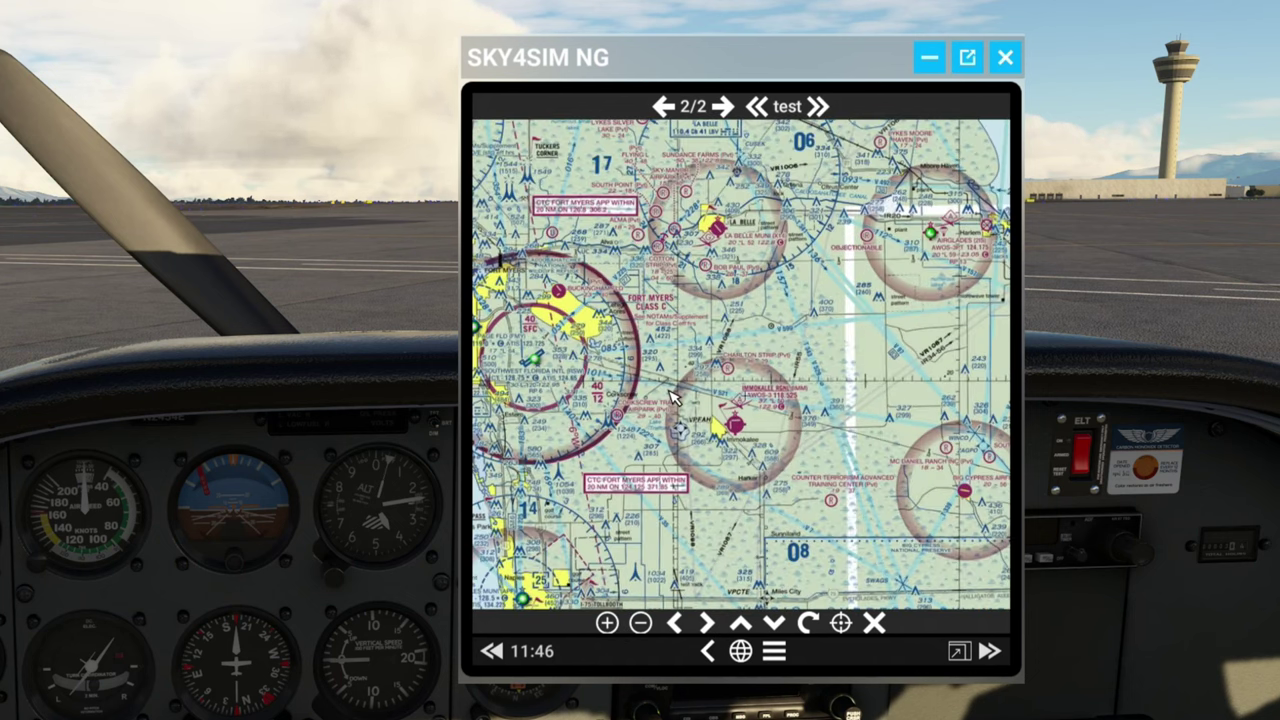
left_click_drag(670, 395, 913, 438)
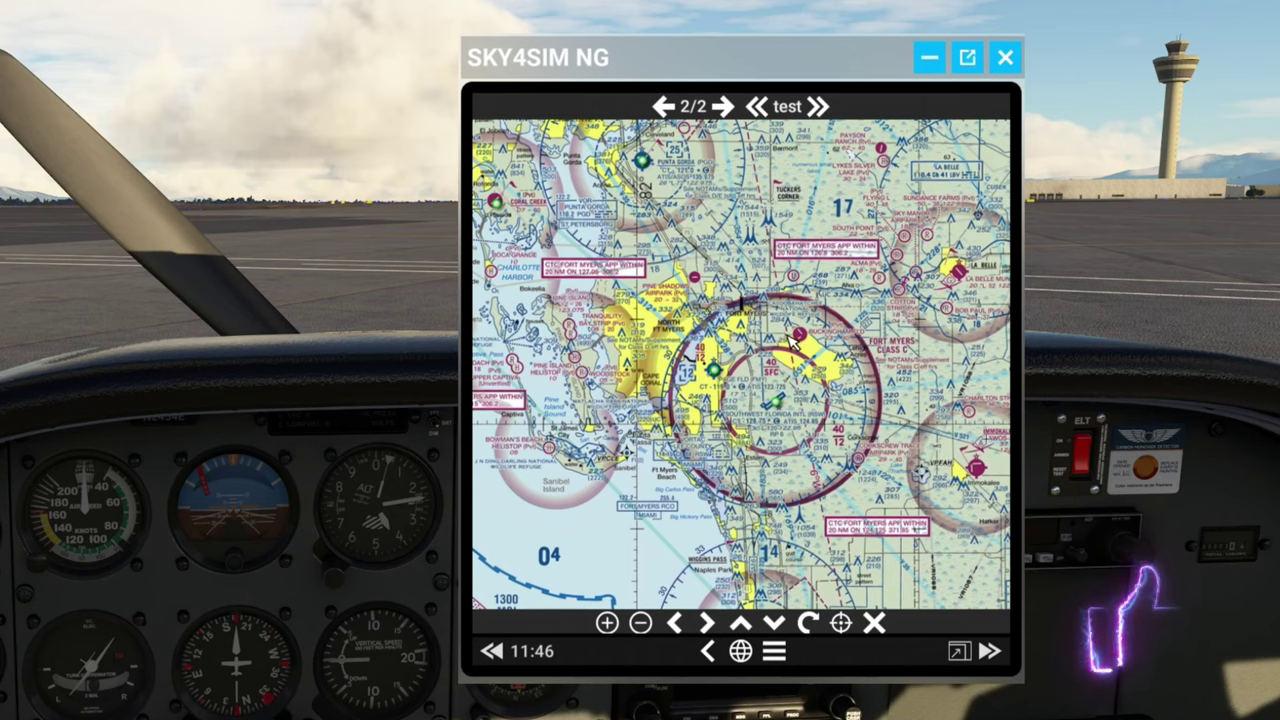
left_click_drag(833, 338, 800, 363)
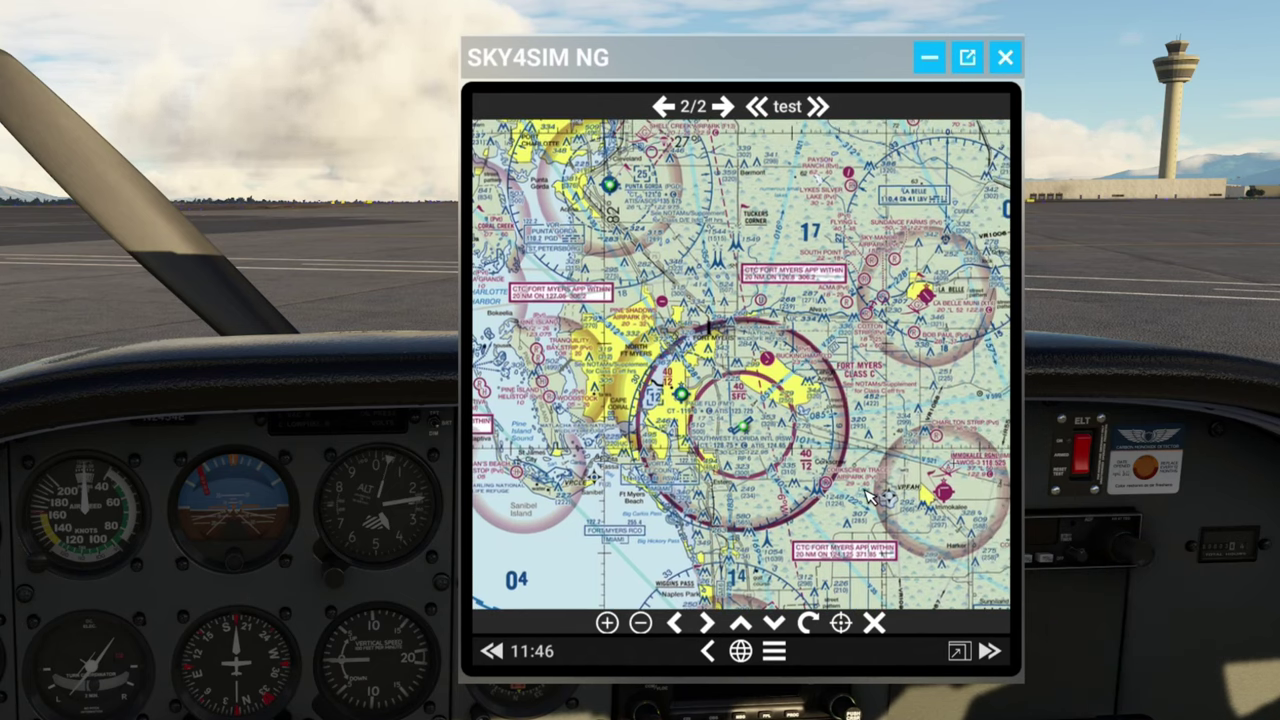
Zoom in three more levels and pan around the Immokalee area, then return to the app grid.
left_click(607, 622)
left_click(607, 622)
left_click(607, 622)
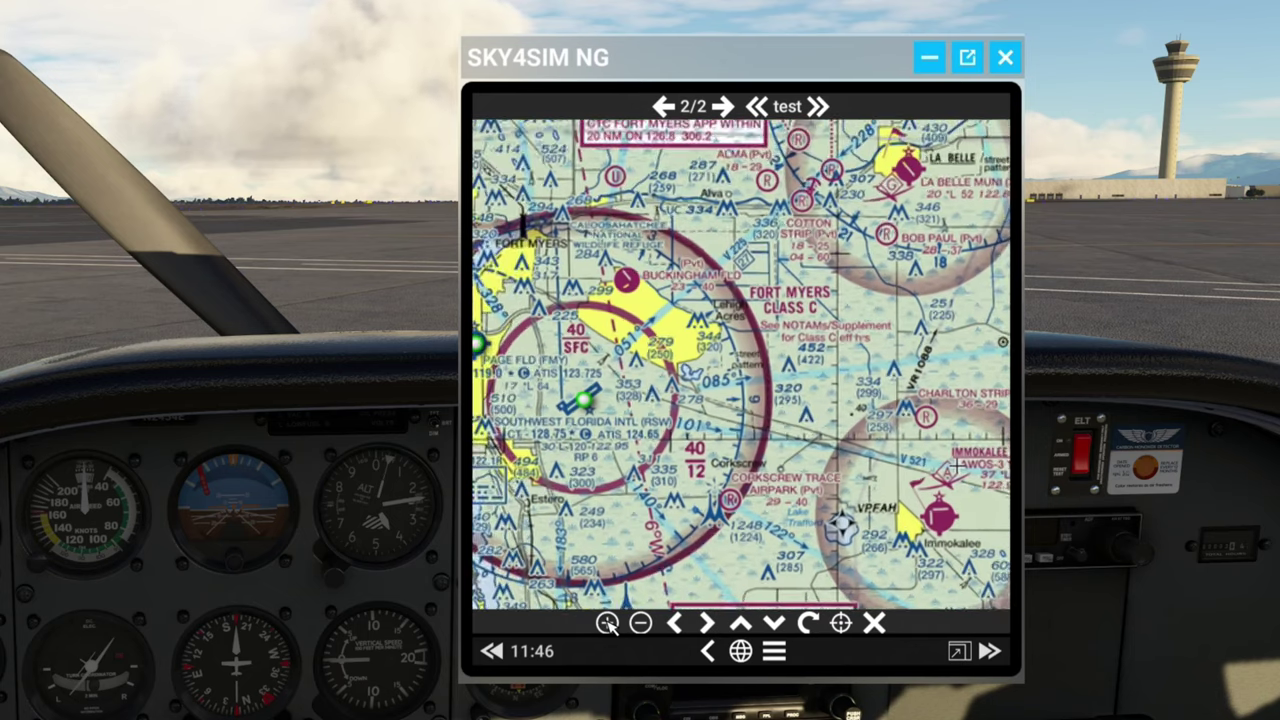
left_click_drag(888, 372, 771, 368)
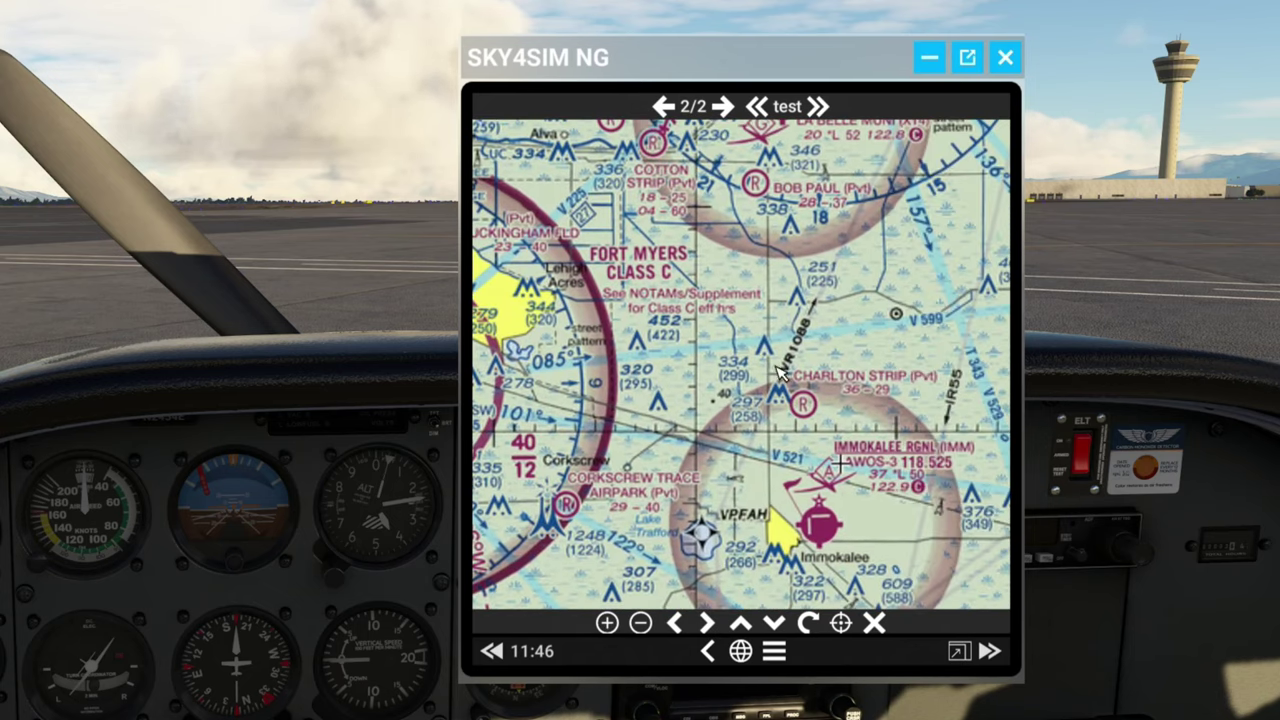
left_click_drag(833, 432, 673, 351)
left_click_drag(630, 440, 823, 425)
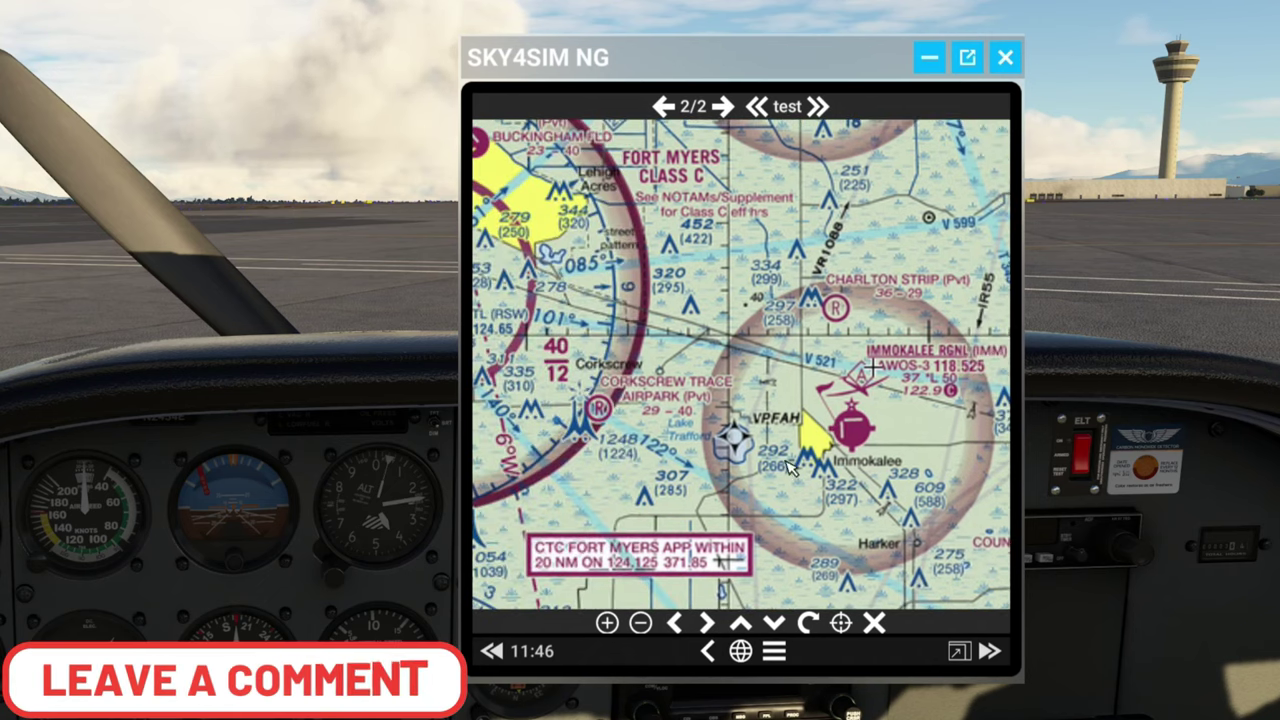
left_click(670, 623)
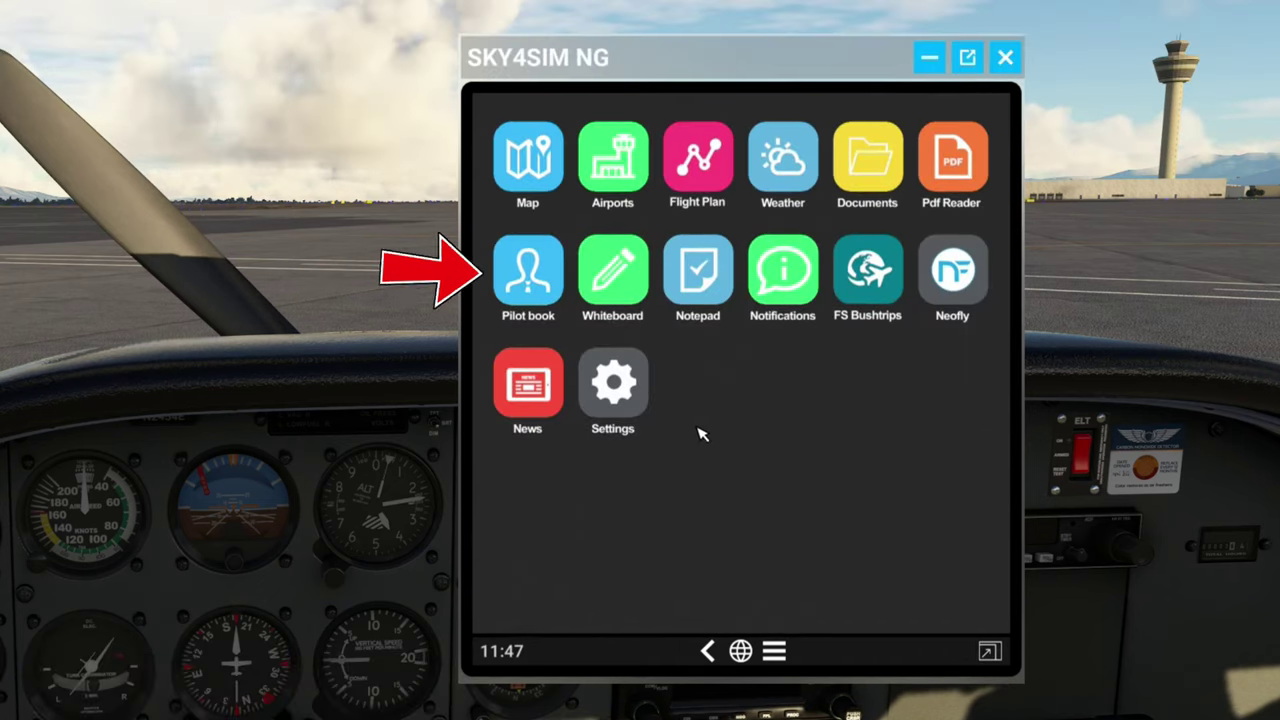
left_click(528, 286)
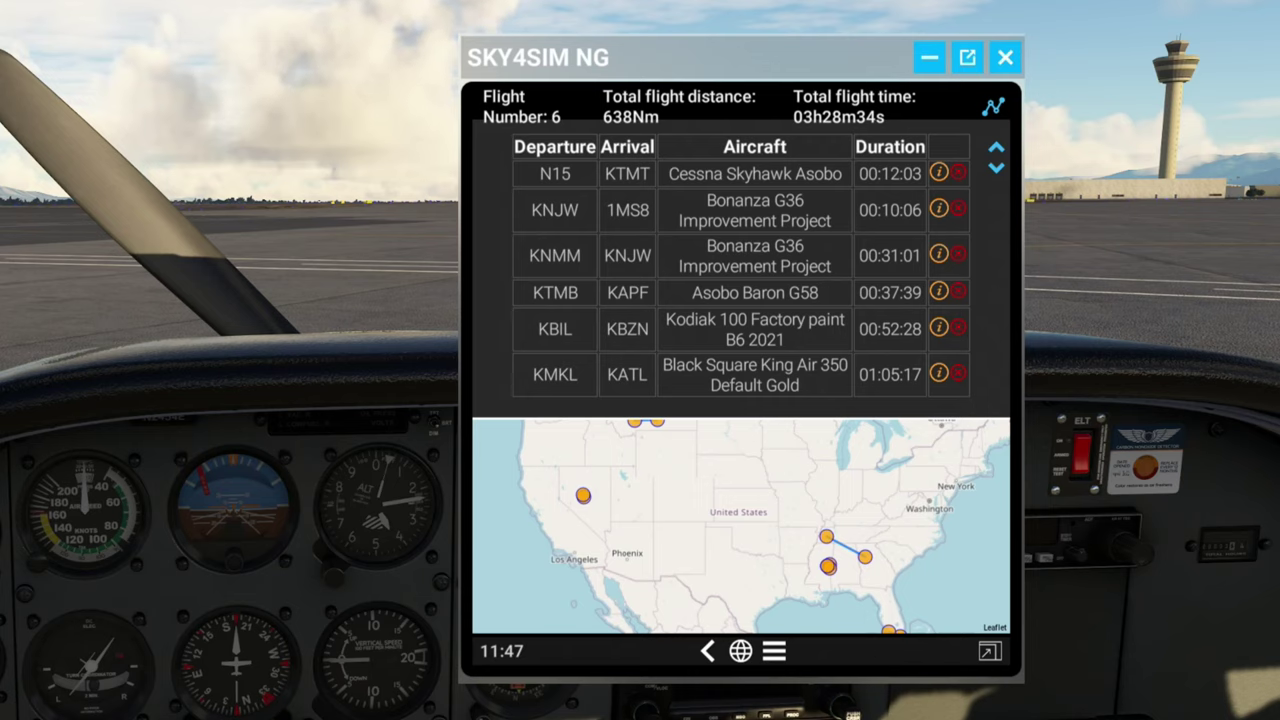
left_click(940, 174)
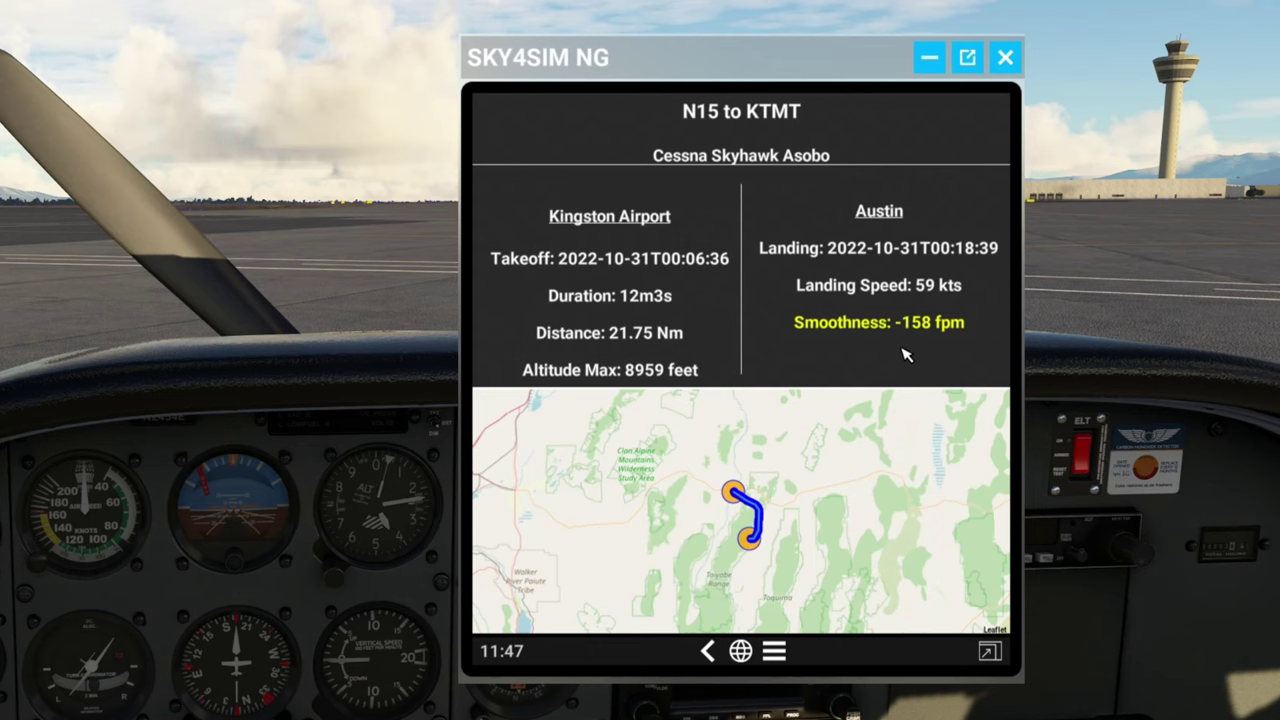
left_click(700, 651)
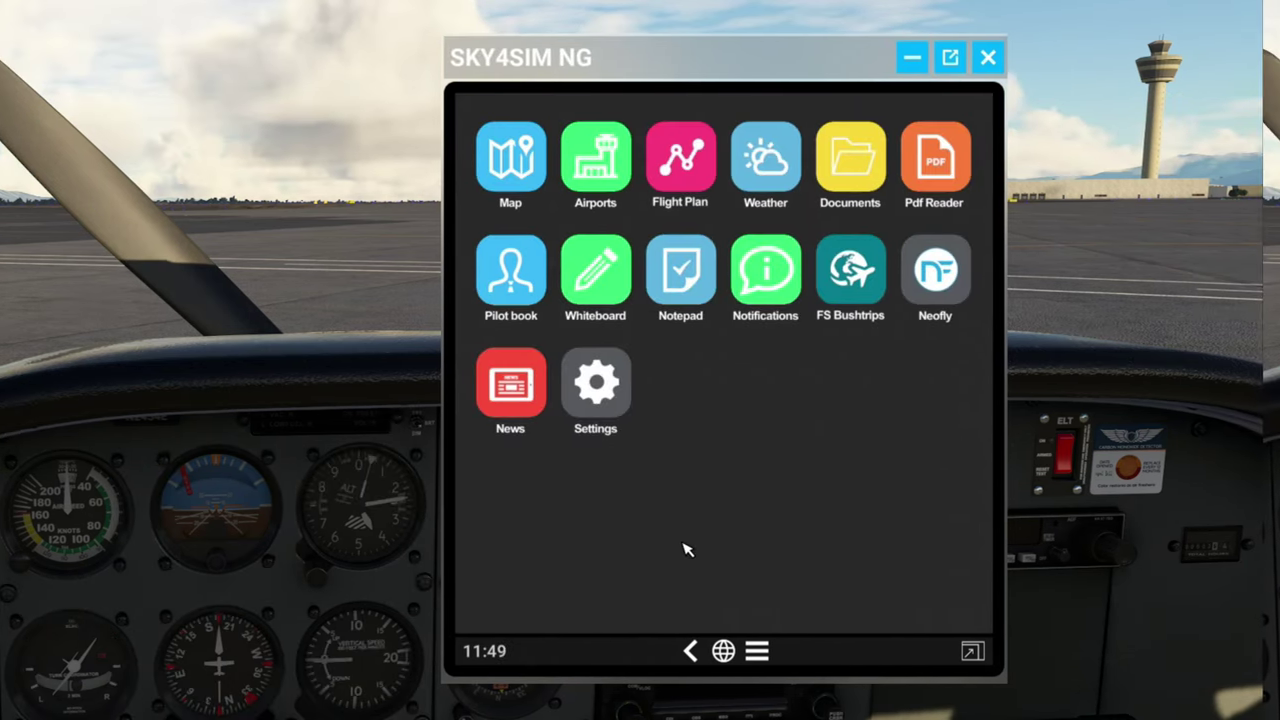
left_click(632, 290)
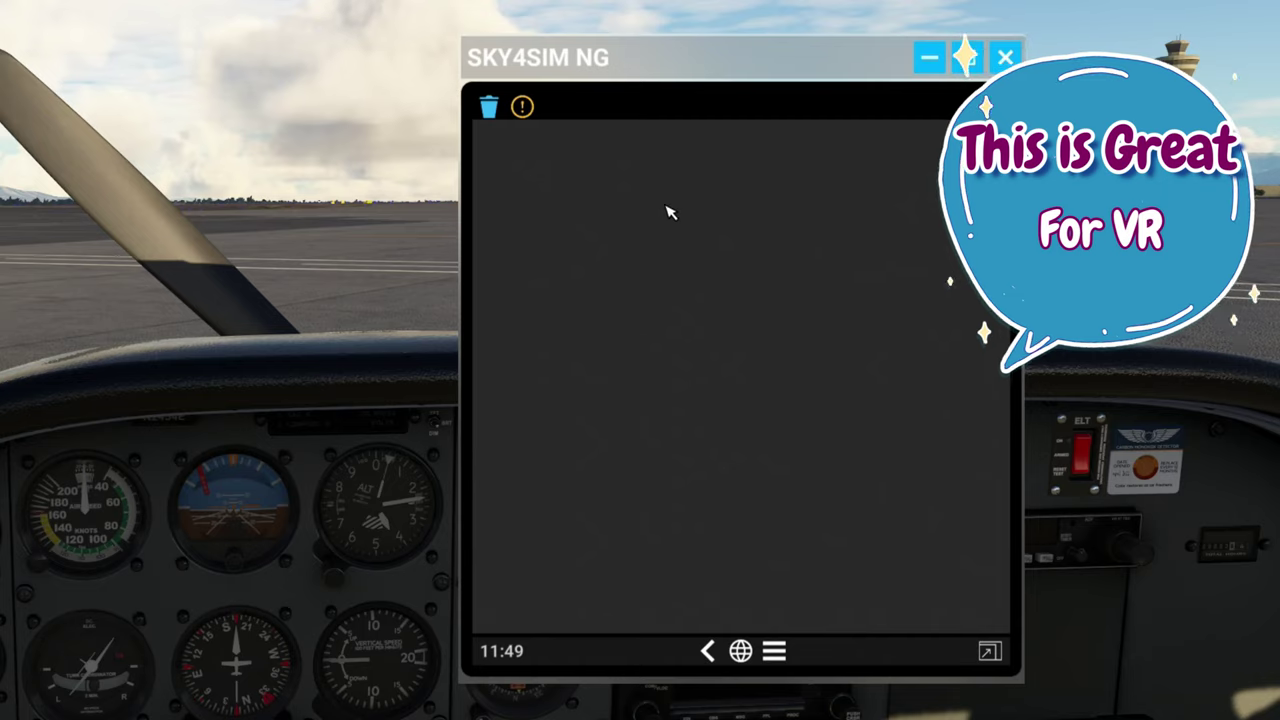
mouse_move(541, 168)
left_mouse_down()
mouse_move(566, 236)
mouse_move(553, 294)
mouse_move(570, 366)
left_mouse_up()
left_click_drag(524, 288, 596, 272)
left_click_drag(540, 364, 622, 346)
left_click_drag(633, 278, 637, 332)
left_click_drag(738, 282, 668, 352)
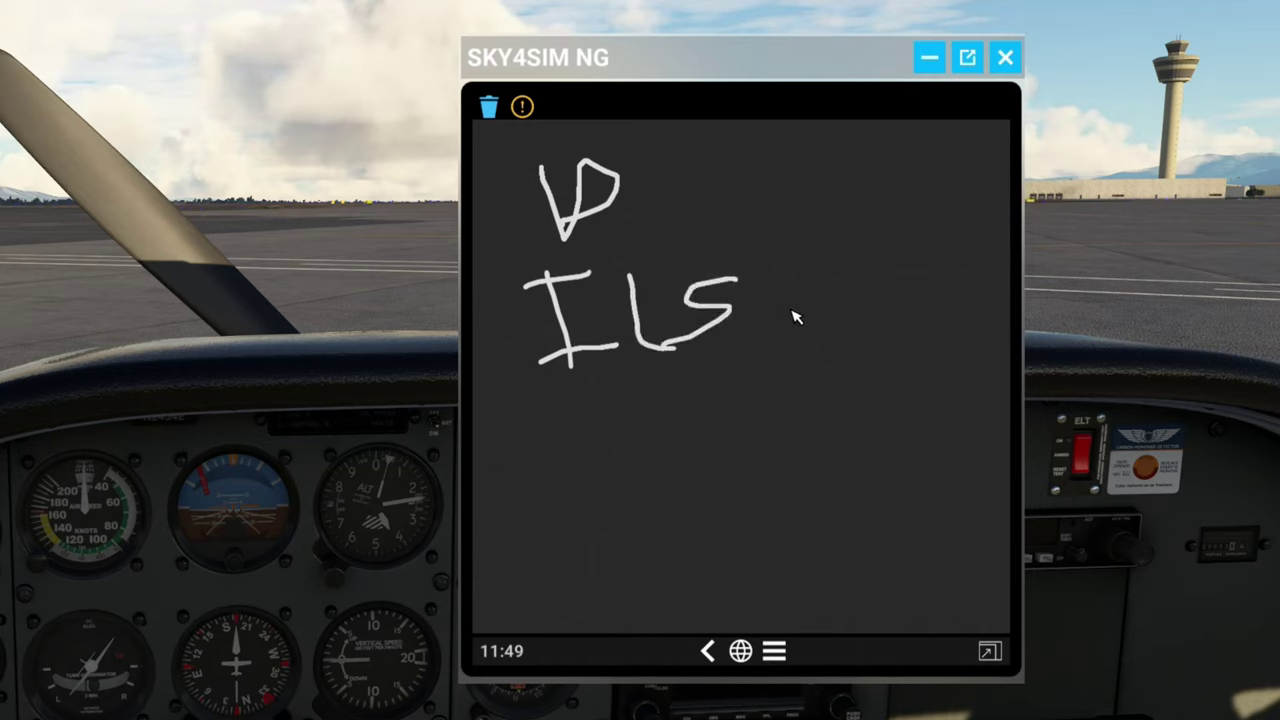
left_click(489, 108)
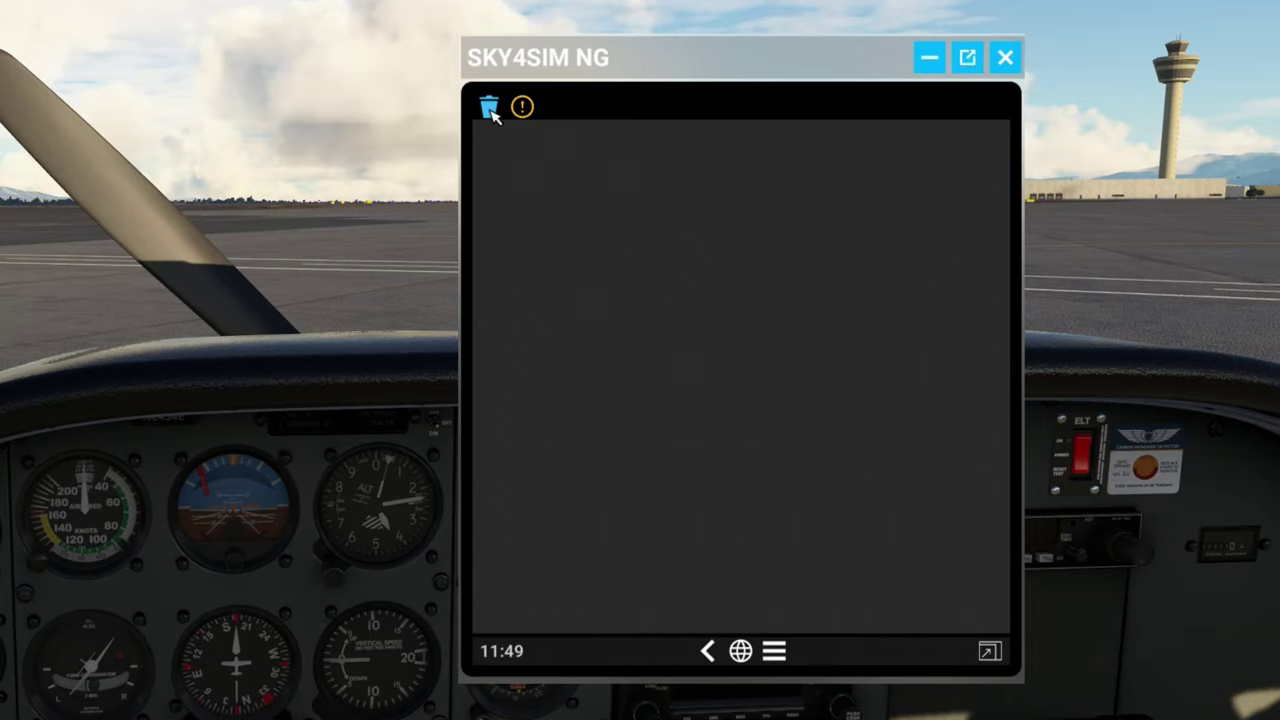
left_click(776, 652)
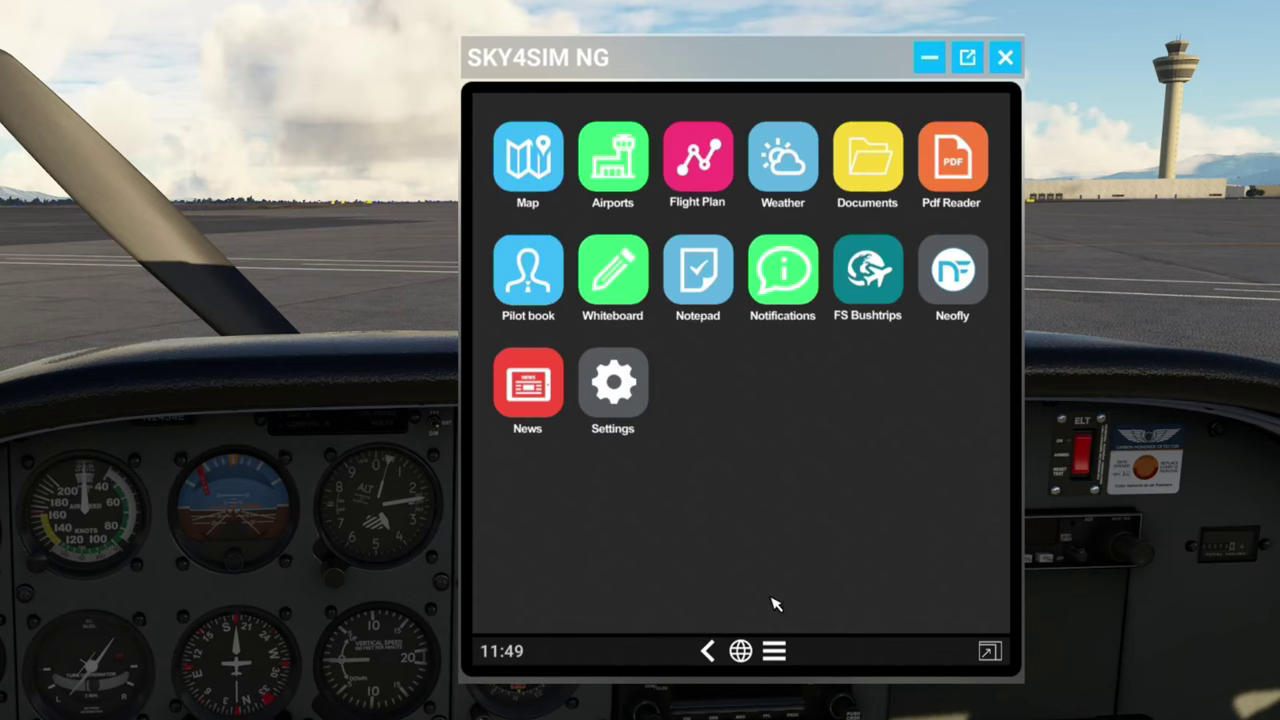
left_click(700, 294)
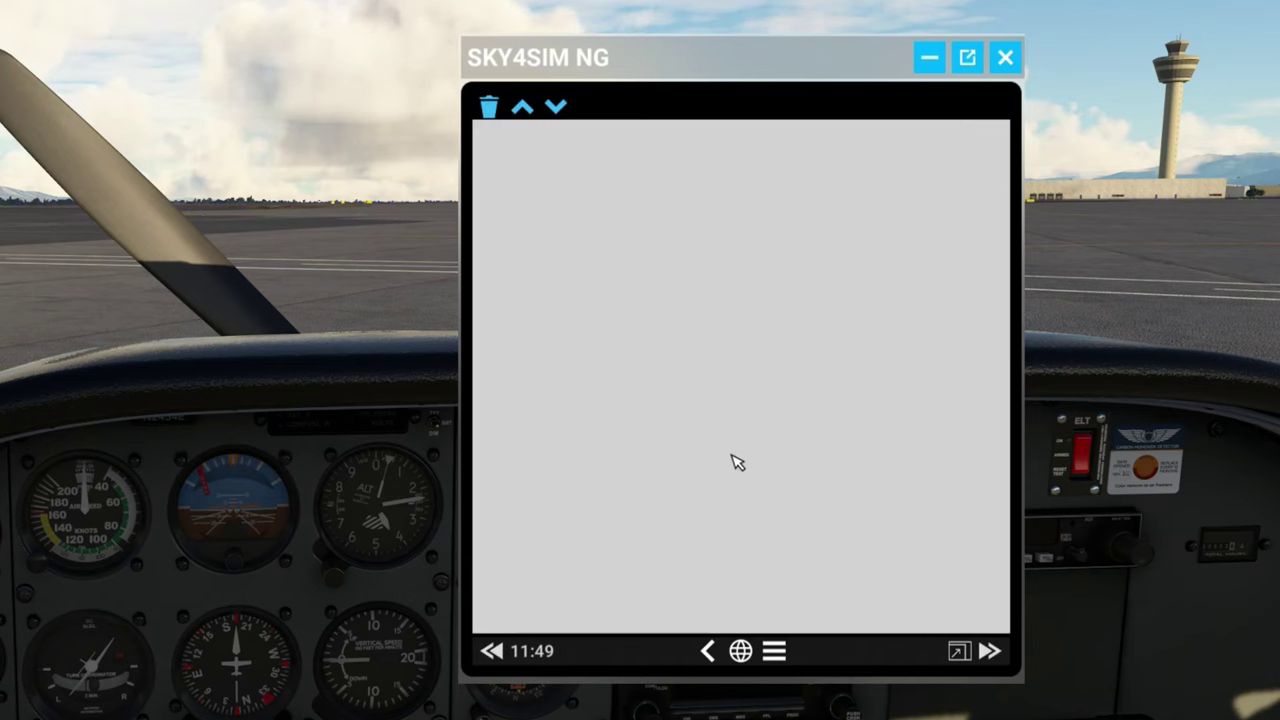
left_click(543, 152)
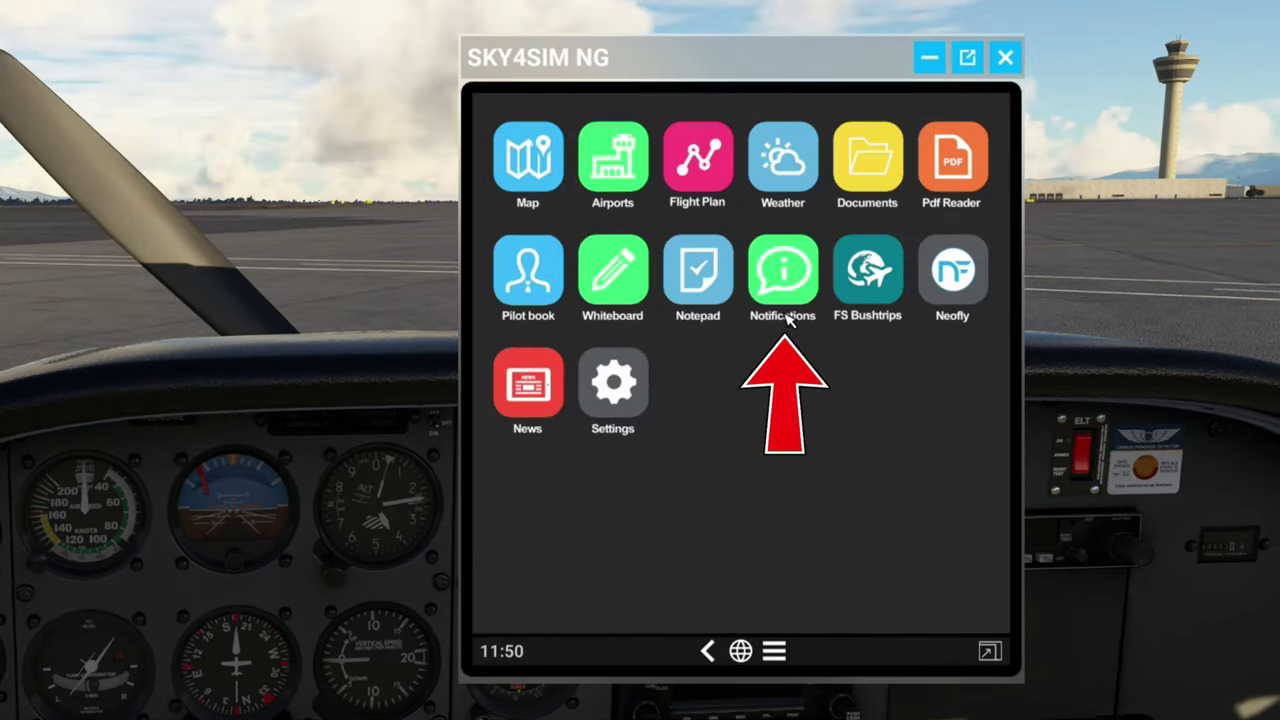
left_click(784, 285)
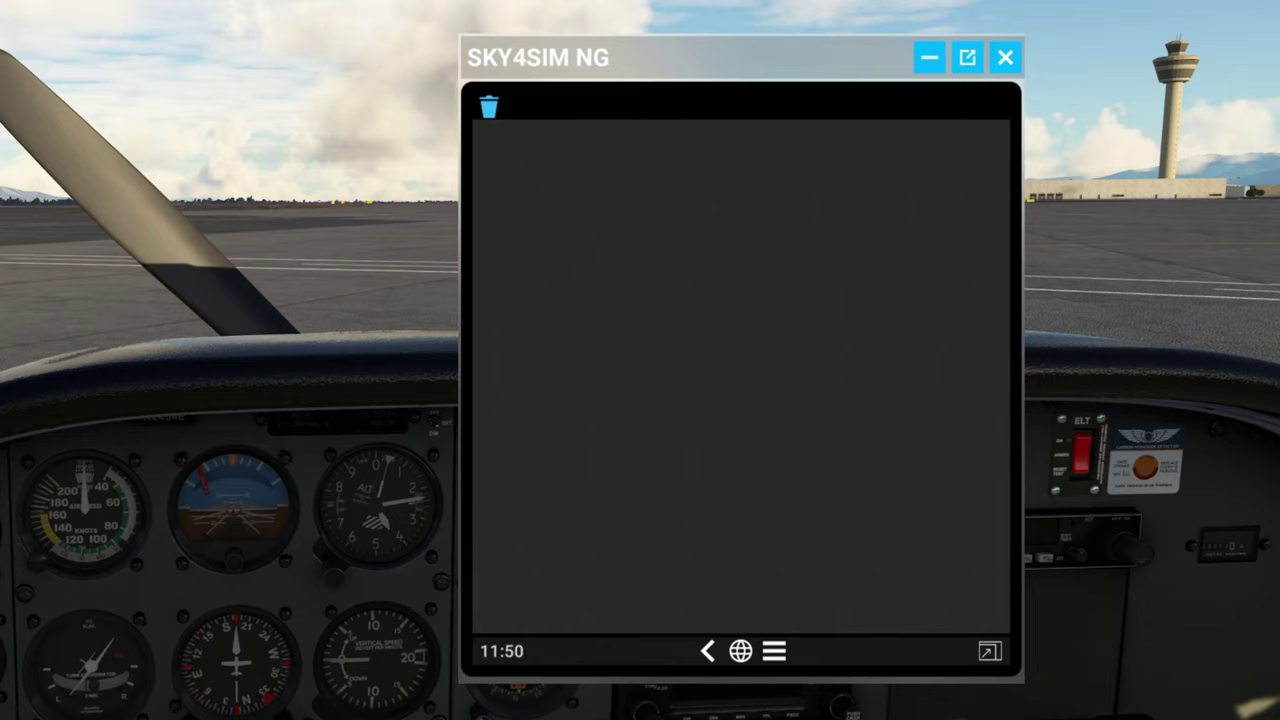
left_click(775, 651)
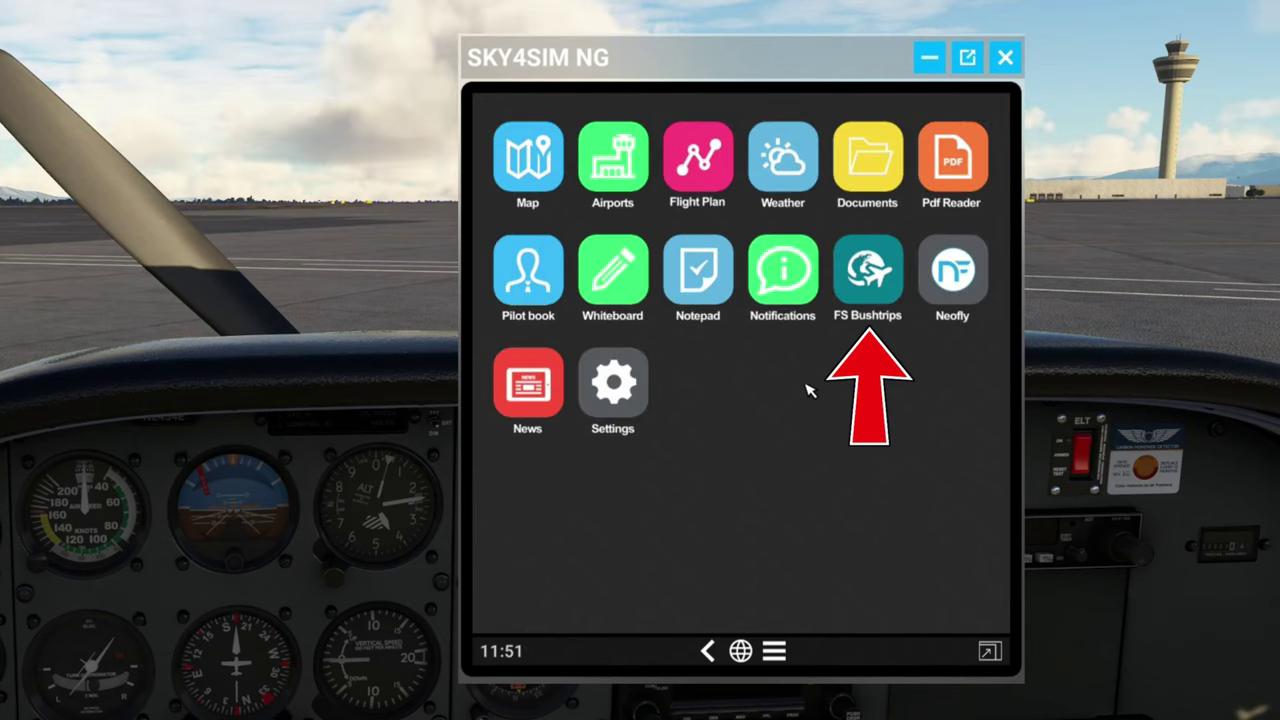
left_click(880, 278)
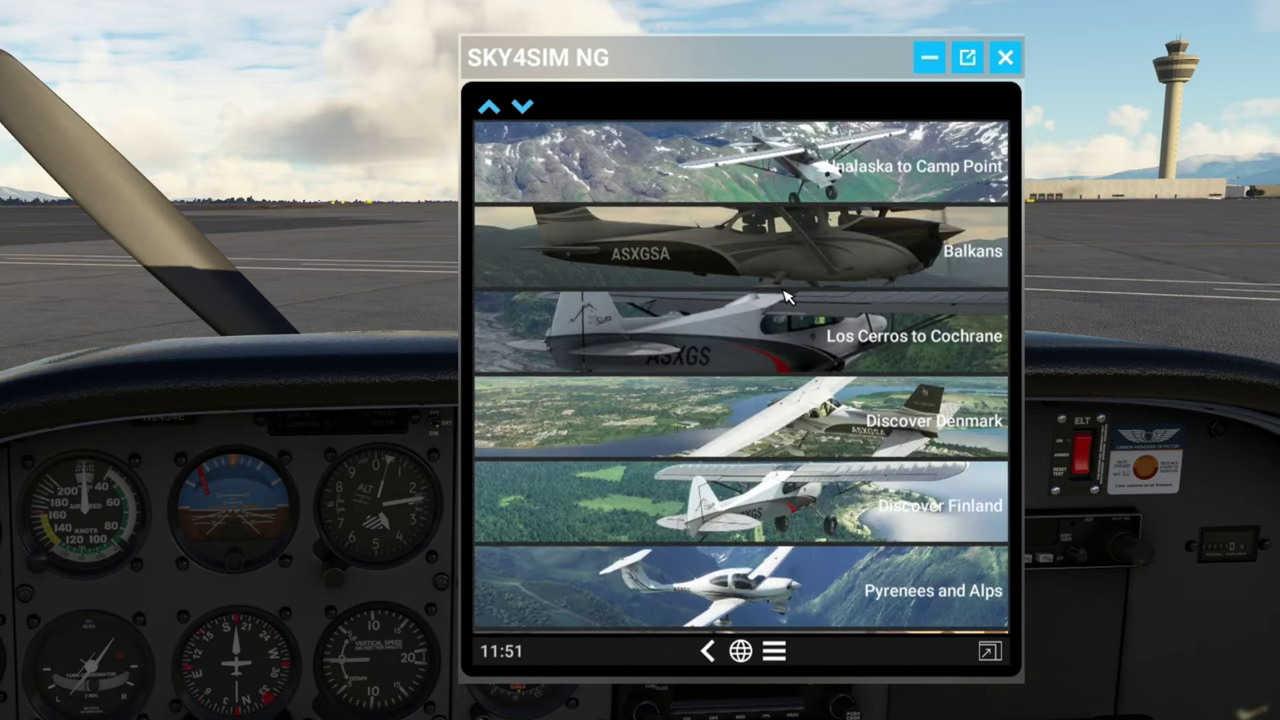
left_click(783, 426)
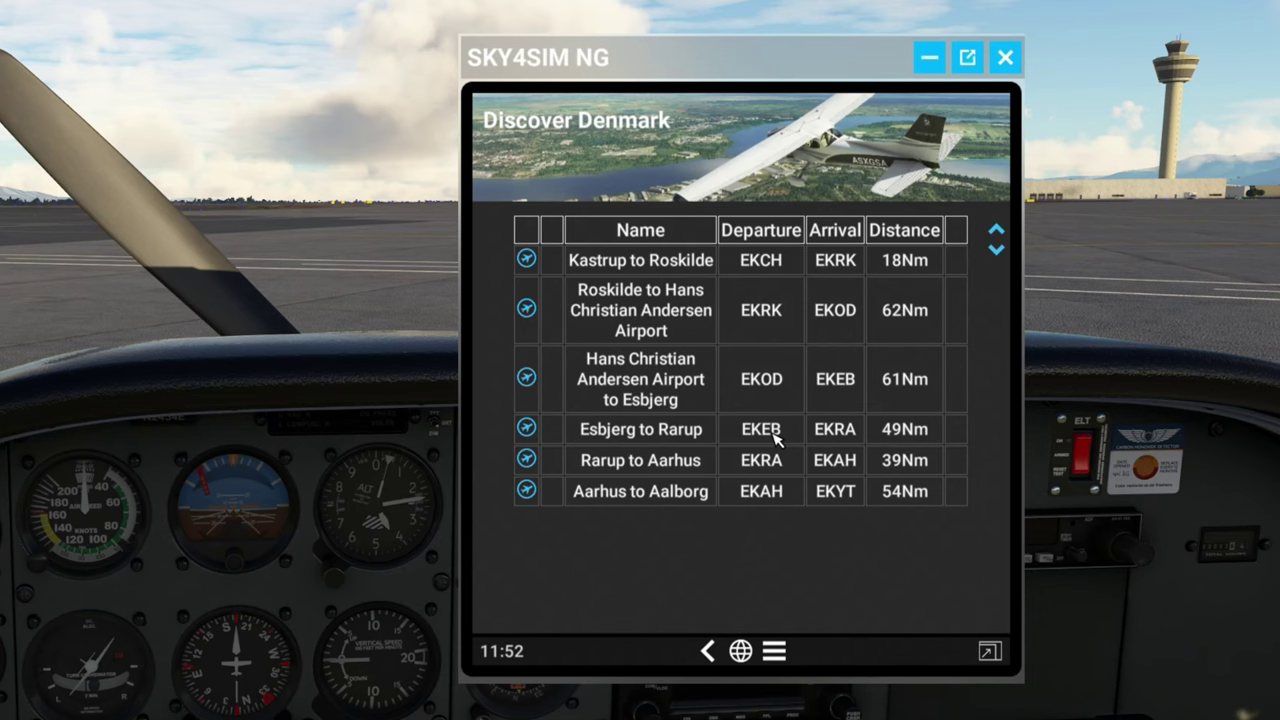
left_click(760, 388)
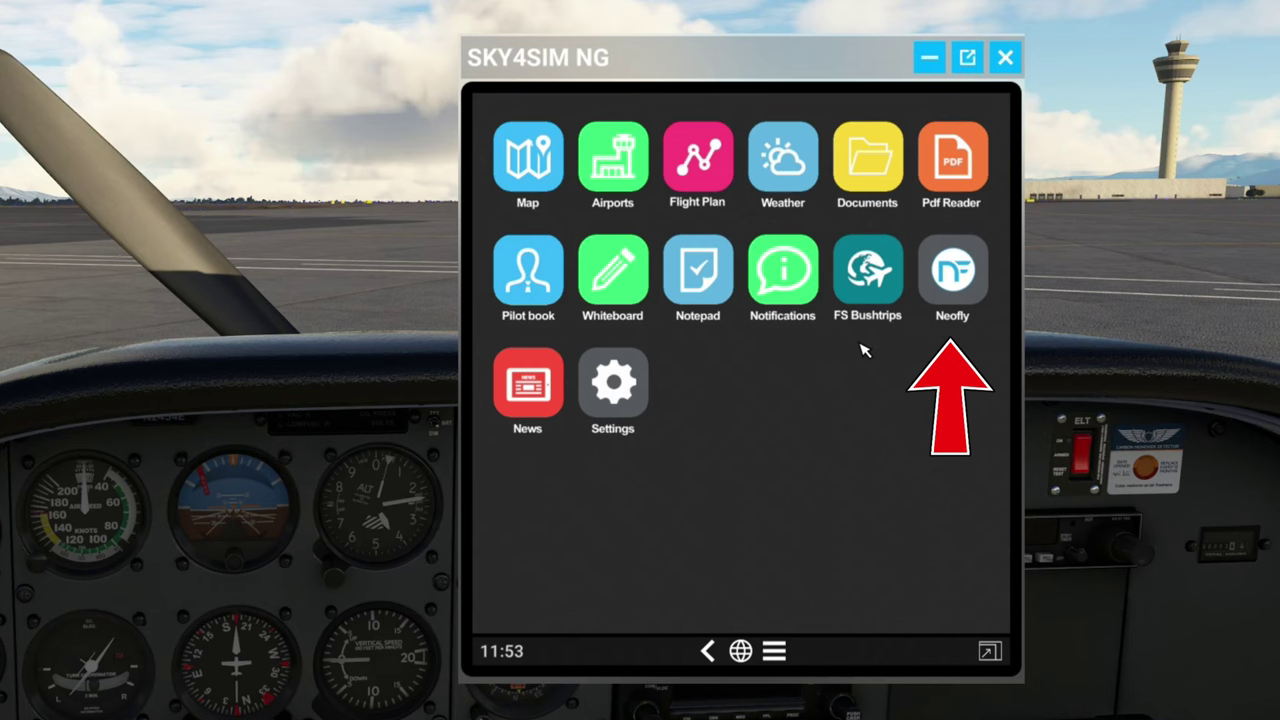
left_click(955, 274)
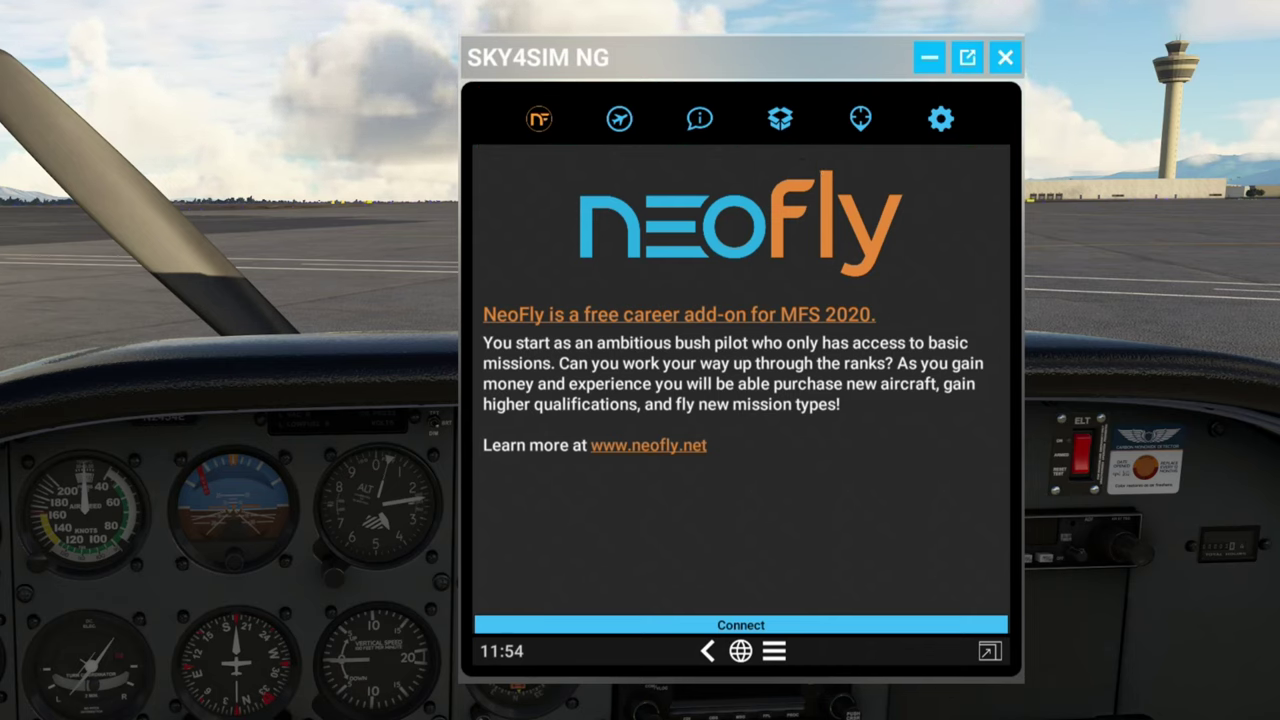
left_click(774, 651)
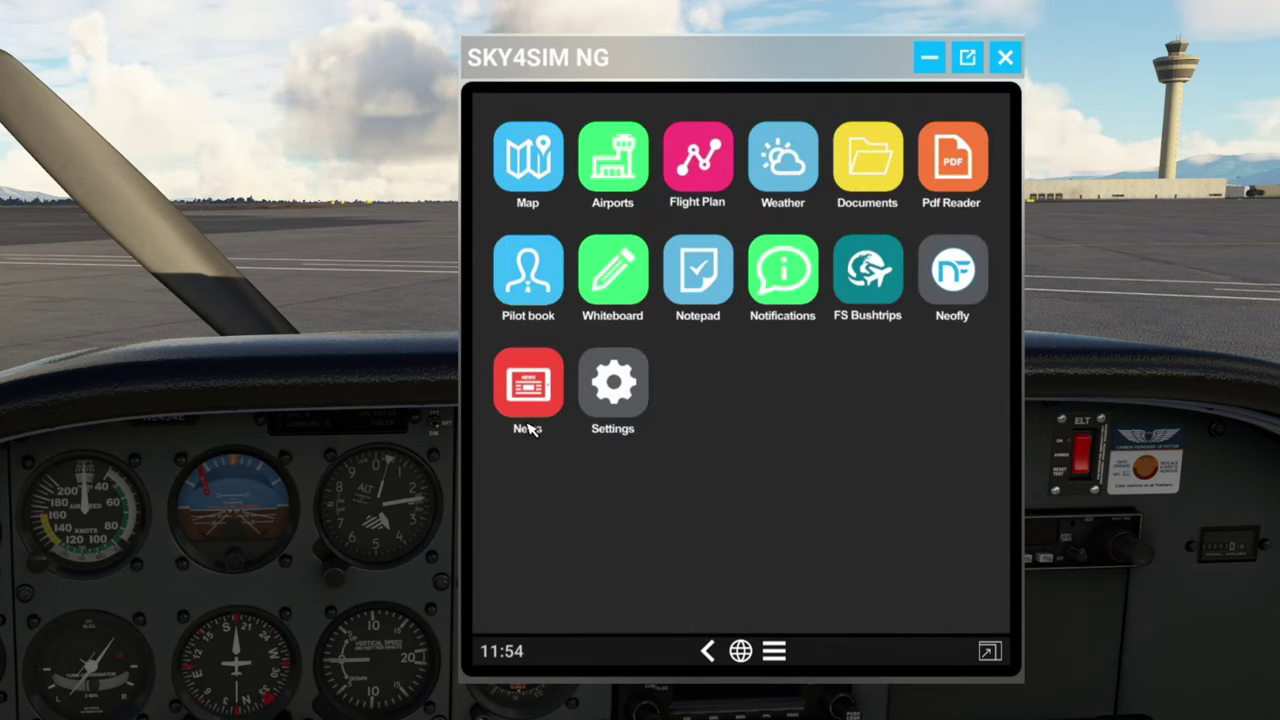
Browse the Sky4Sim News announcements on the Neofly partnership, Free and Premium plans, and beta testers.
left_click(540, 393)
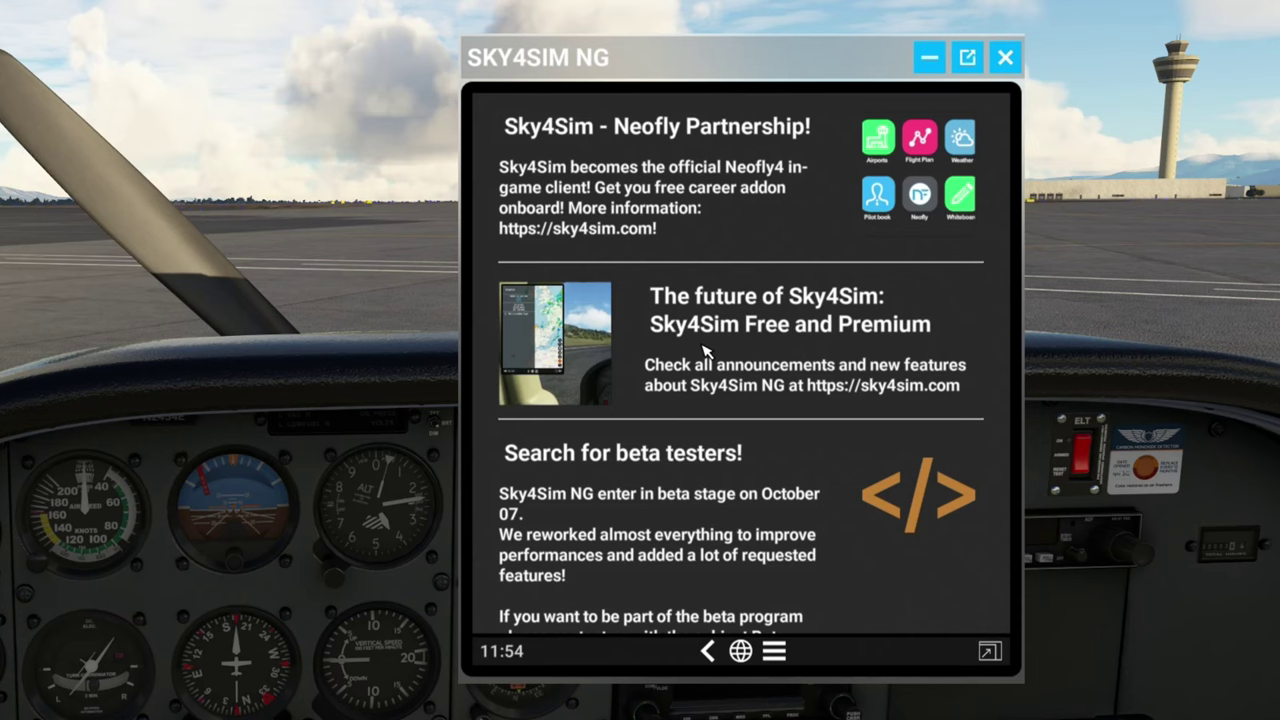
scroll(713, 350, "down", 1)
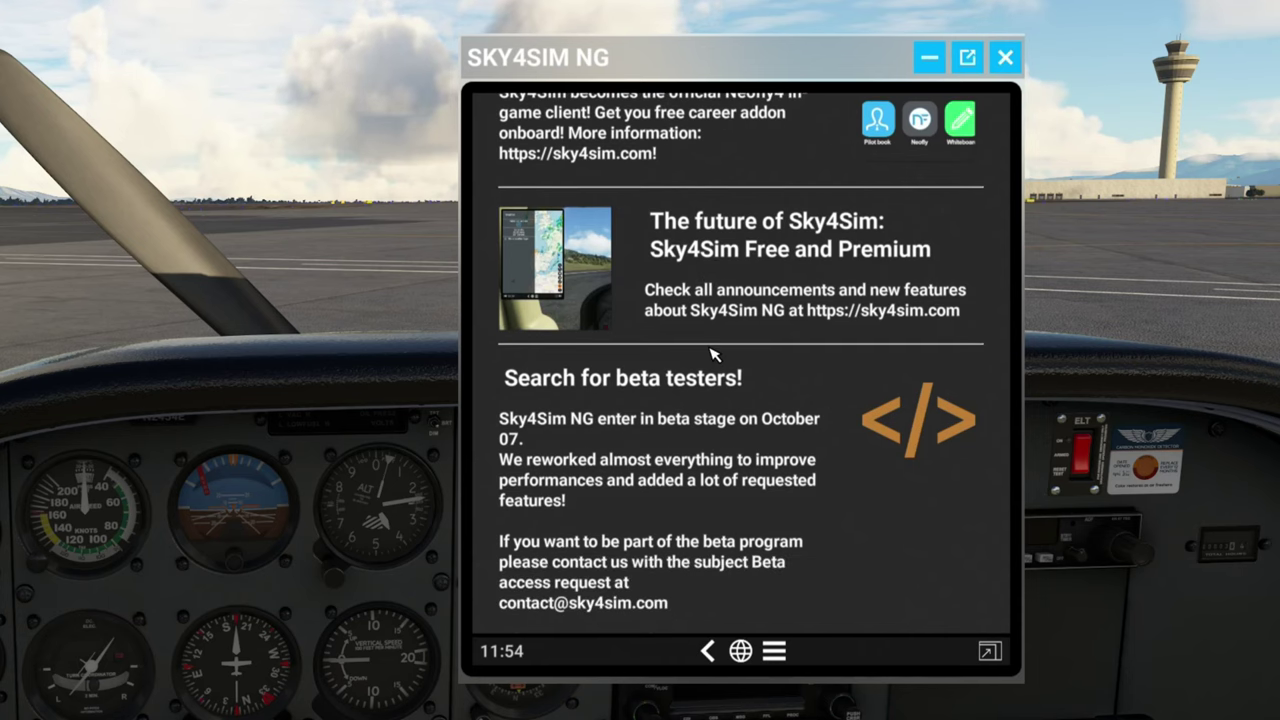